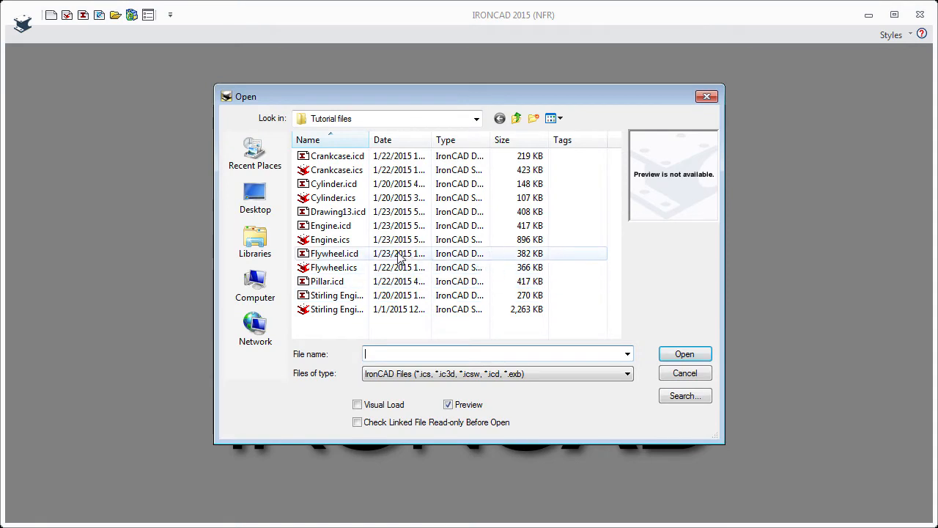
# - Open the Engine.icd drawing from the Tutorial files folder
pyautogui.click(323, 228)
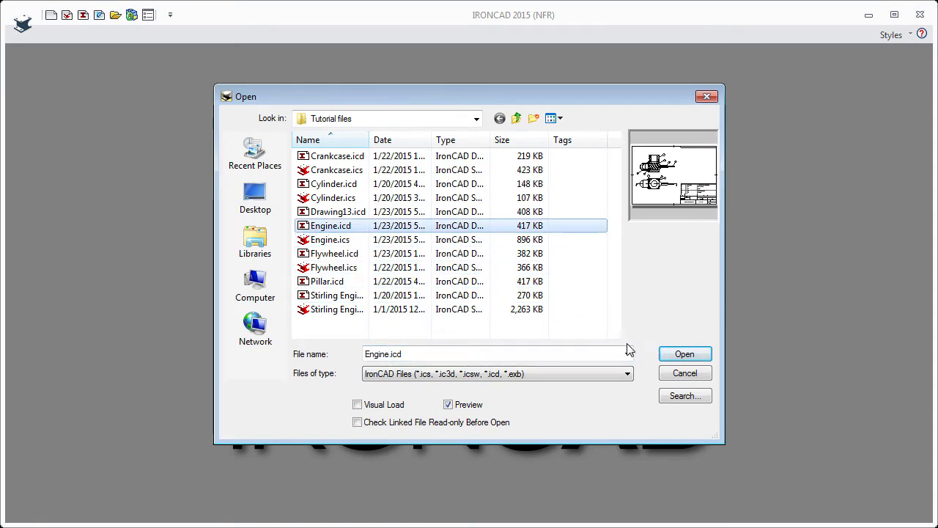
pyautogui.click(675, 355)
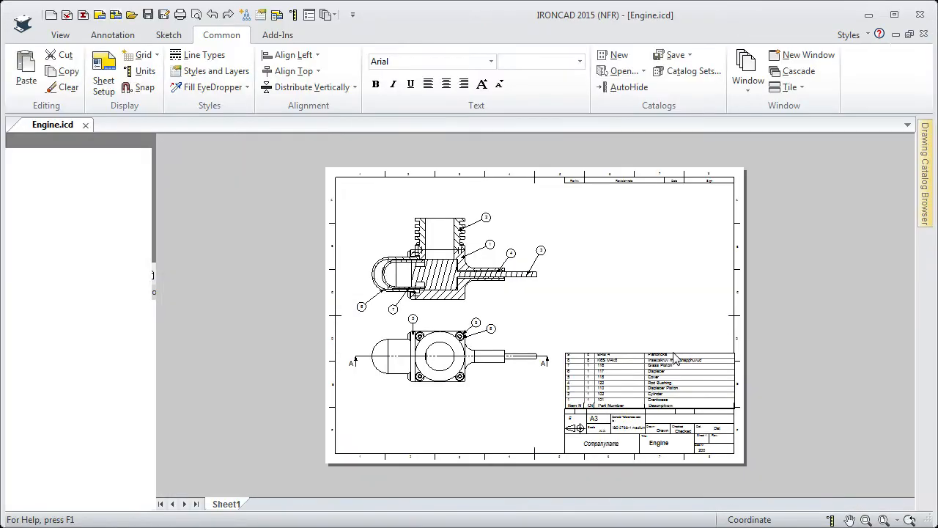
# - Zoom in on the bill of materials and open it for editing, closing the editor with OK
pyautogui.click(866, 518)
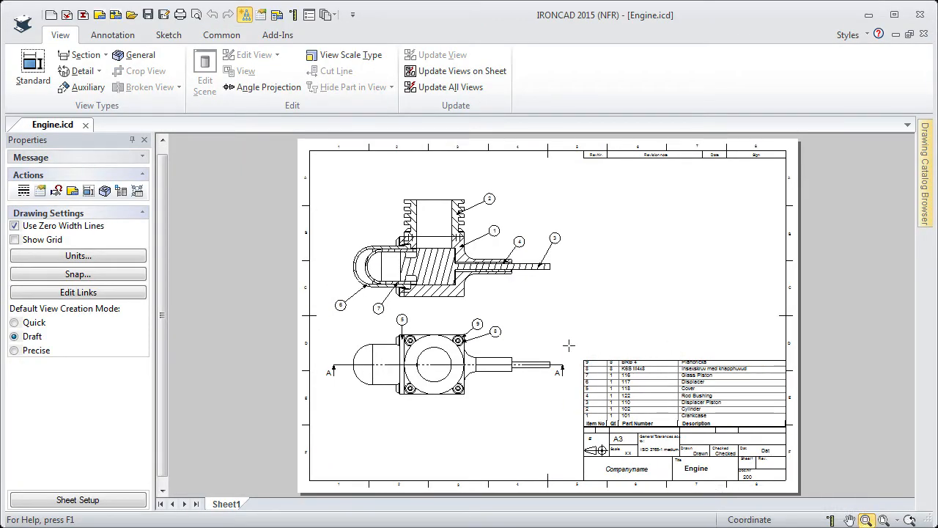
pyautogui.moveTo(568, 342); pyautogui.dragTo(803, 449)
pyautogui.click(533, 383)
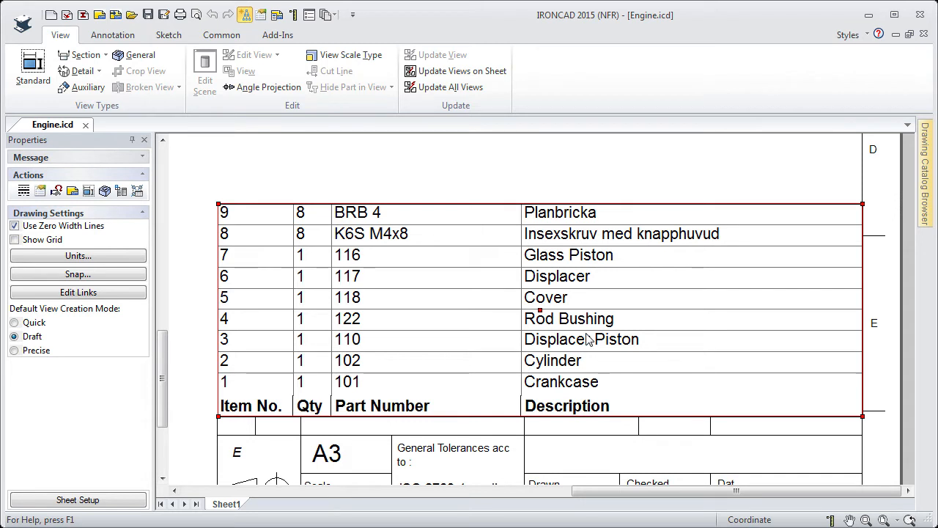
pyautogui.rightClick(460, 306)
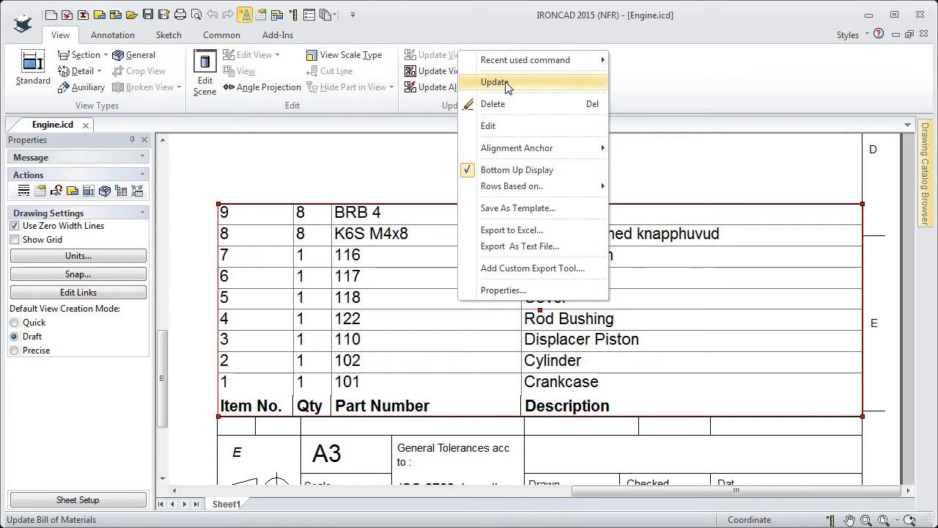
pyautogui.click(488, 126)
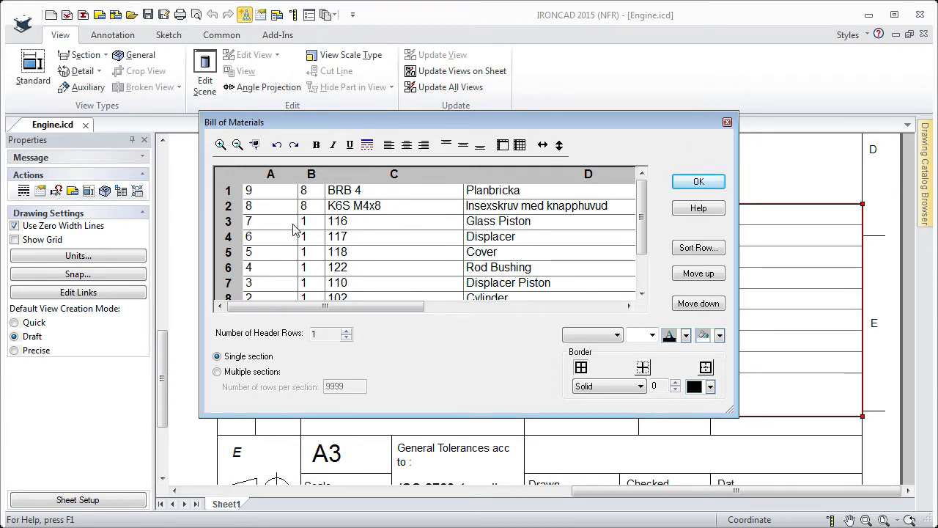
pyautogui.click(682, 187)
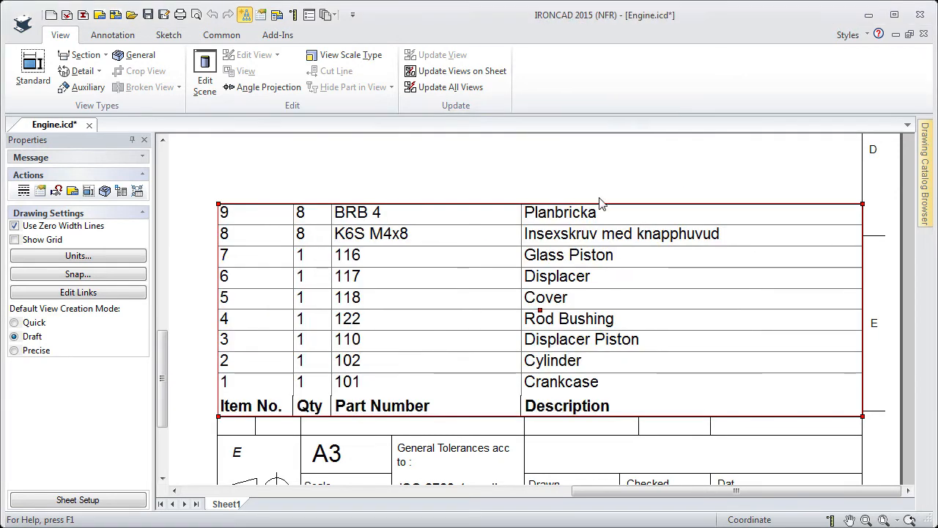
# - Switch bottom-up display off for the bill of materials and then back on
pyautogui.rightClick(464, 266)
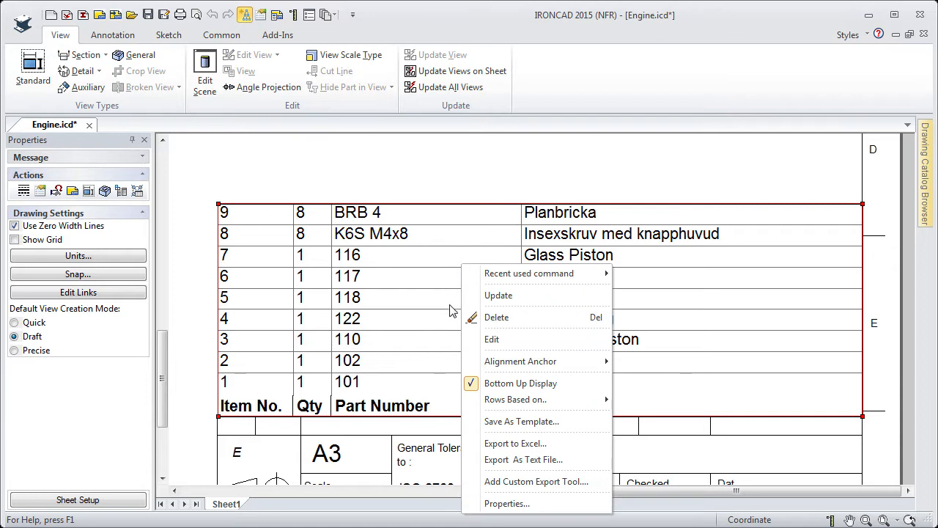
pyautogui.moveTo(506, 361)
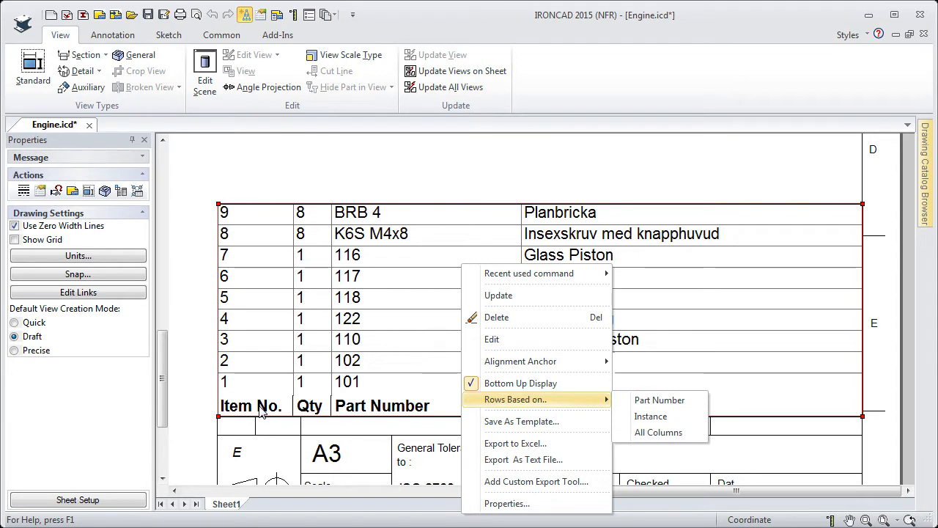
pyautogui.click(472, 384)
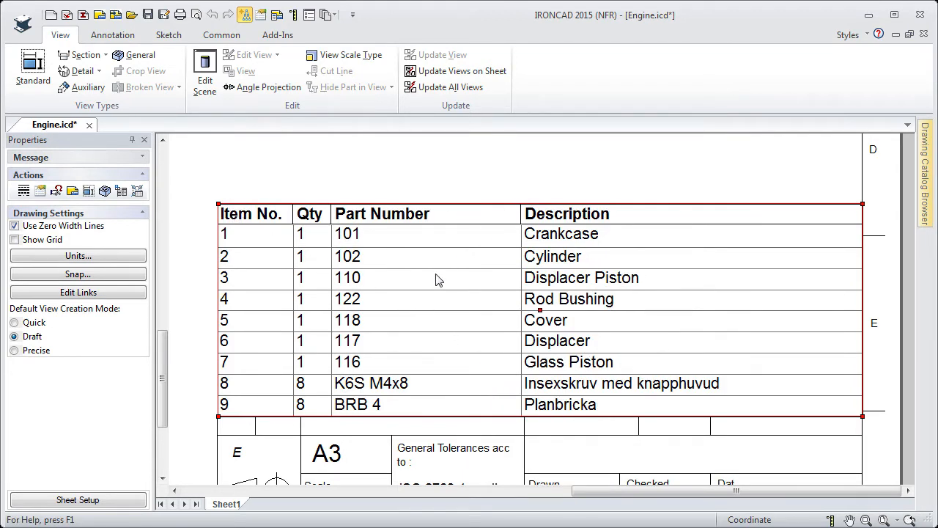
pyautogui.rightClick(439, 299)
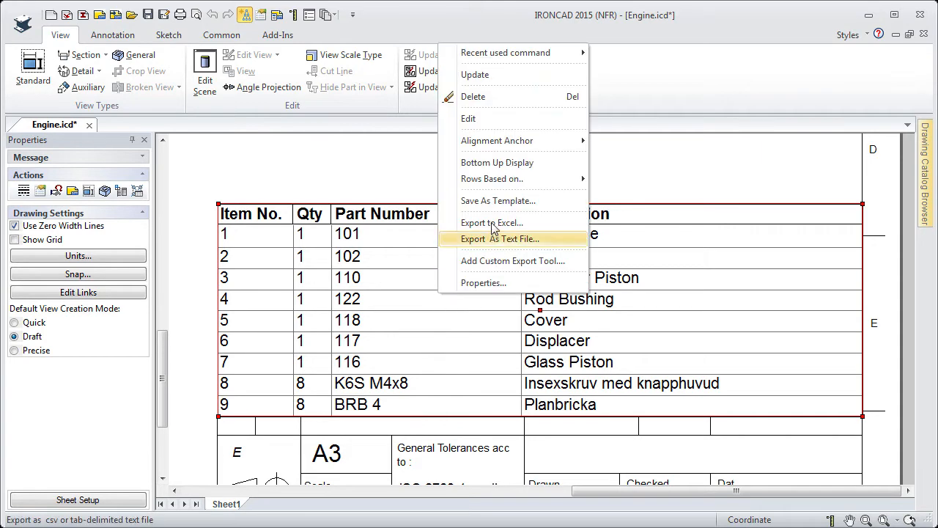
pyautogui.click(476, 165)
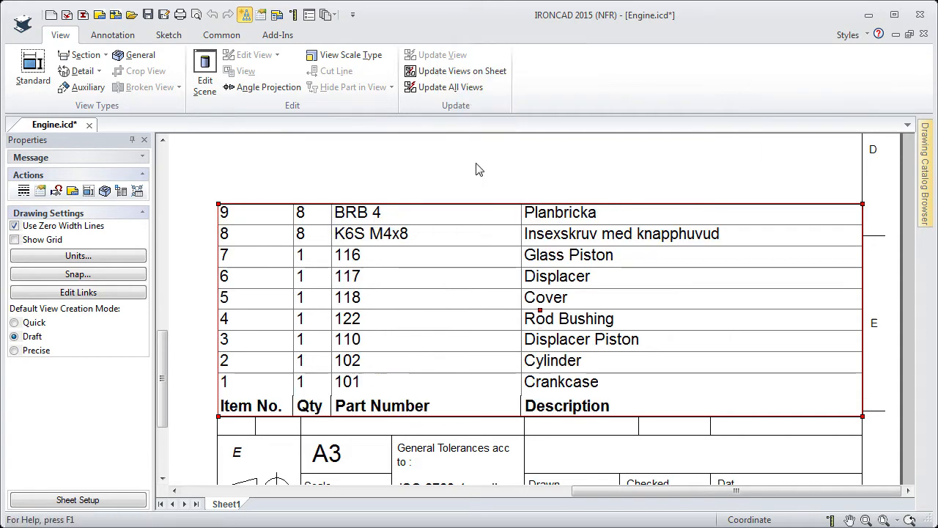
# - Base the bill of materials rows on Instance and update the table
pyautogui.rightClick(443, 296)
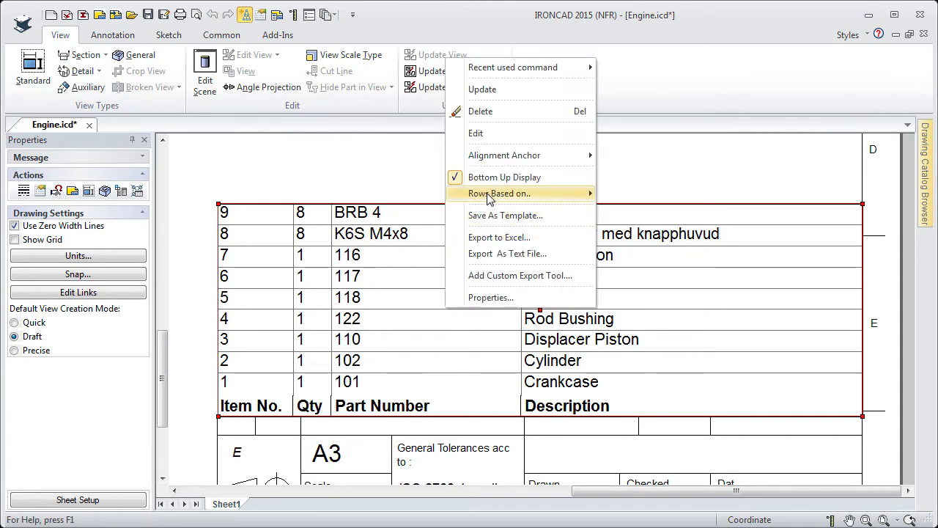
pyautogui.moveTo(469, 193)
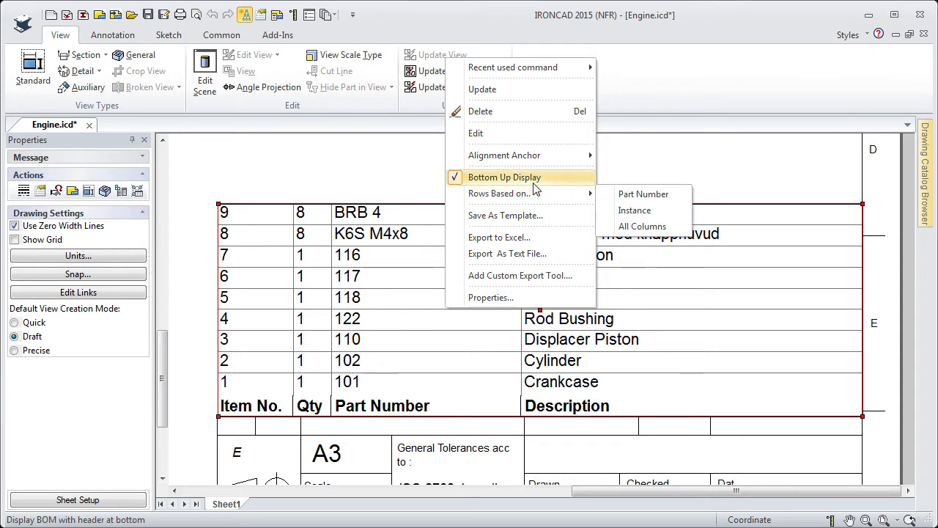
pyautogui.click(631, 211)
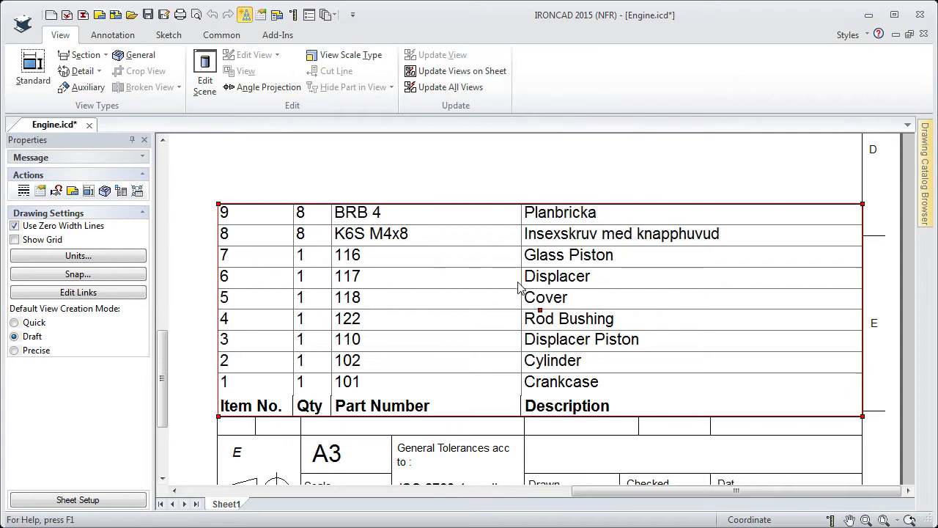
pyautogui.rightClick(448, 335)
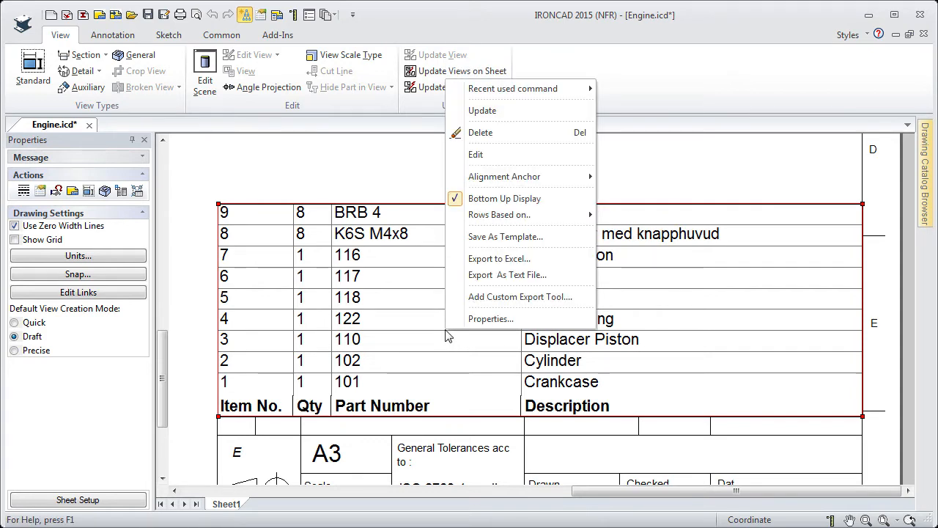
pyautogui.click(480, 112)
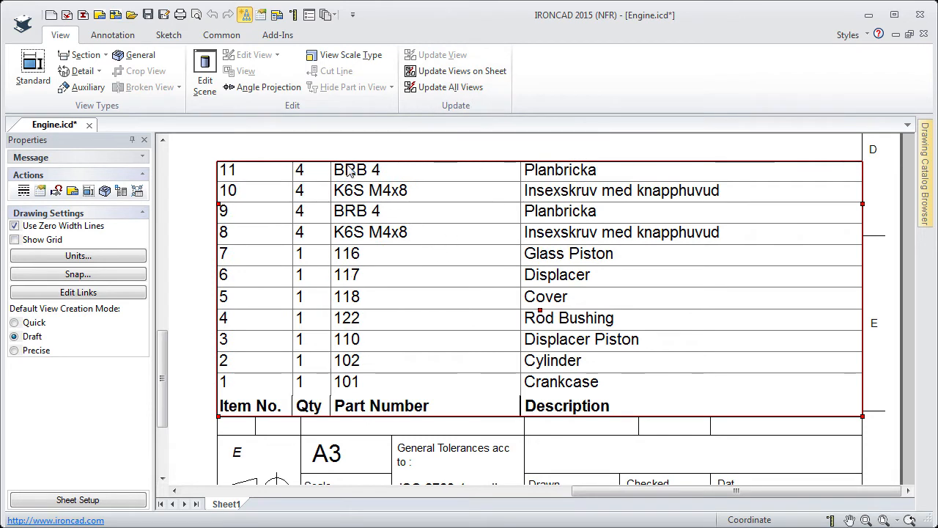
# - Base the bill of materials rows on Part Number and update the table
pyautogui.rightClick(326, 277)
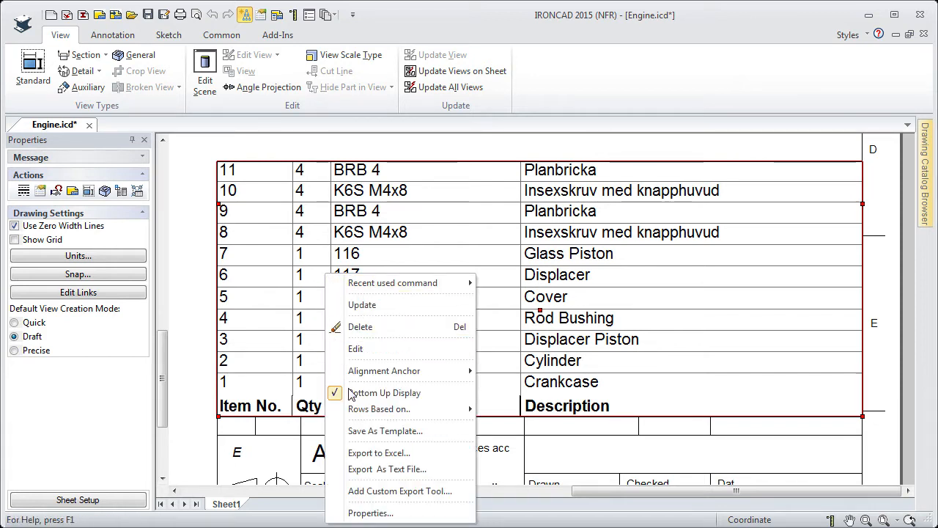
pyautogui.moveTo(362, 412)
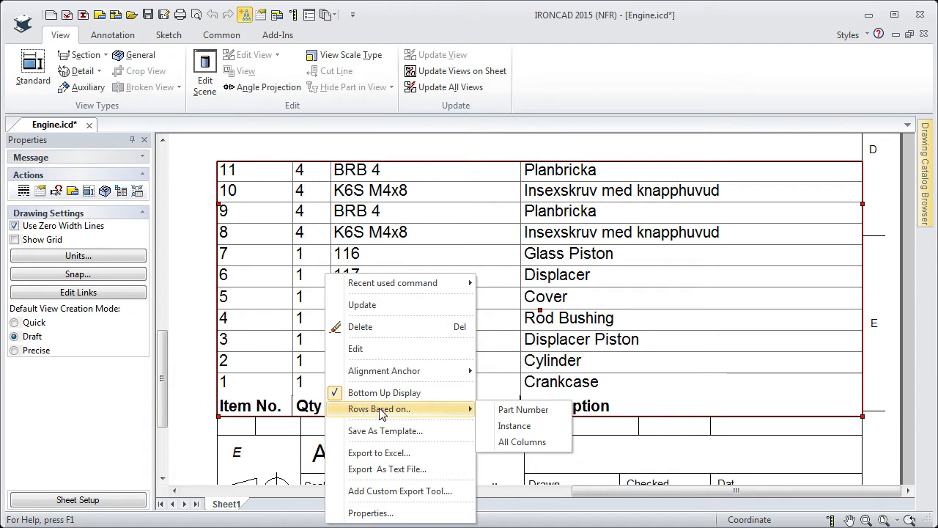
pyautogui.click(494, 411)
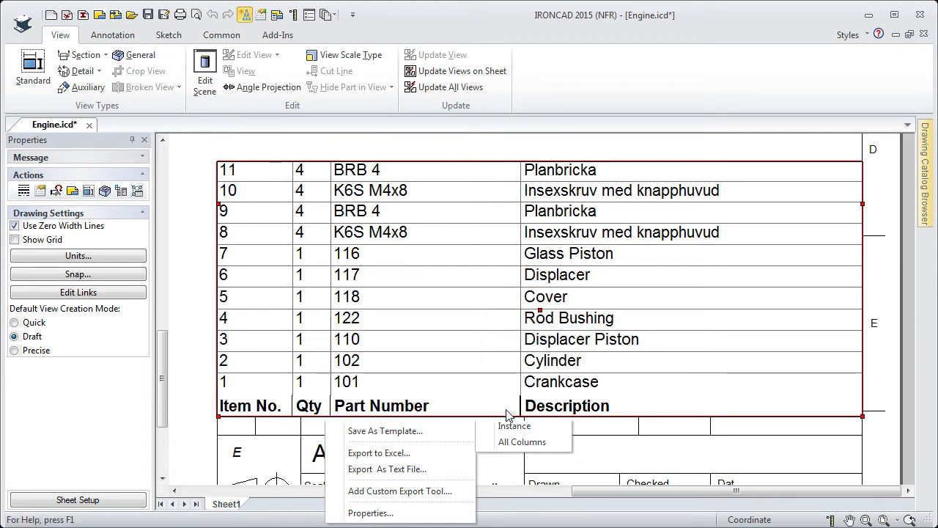
pyautogui.rightClick(397, 306)
pyautogui.click(434, 86)
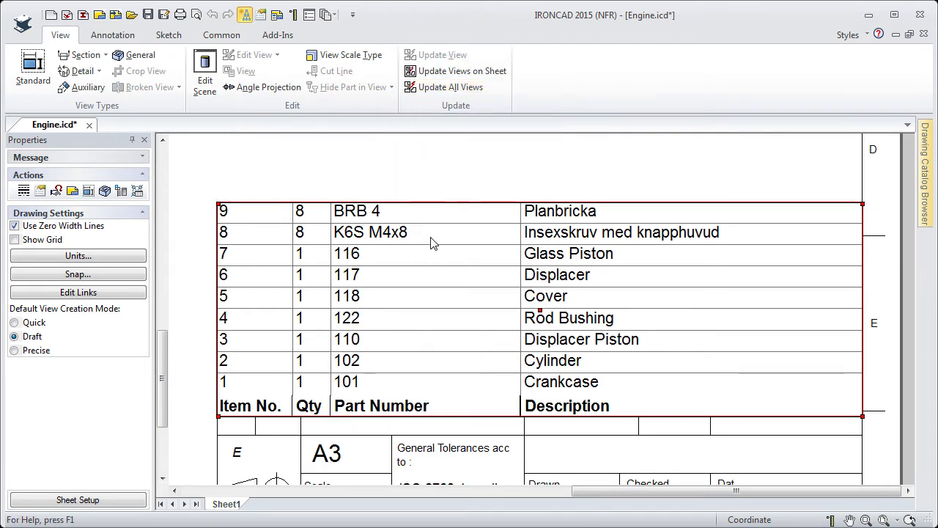
# - Set the bill of materials alignment anchor to Top Left Alignment
pyautogui.rightClick(410, 318)
pyautogui.moveTo(509, 160)
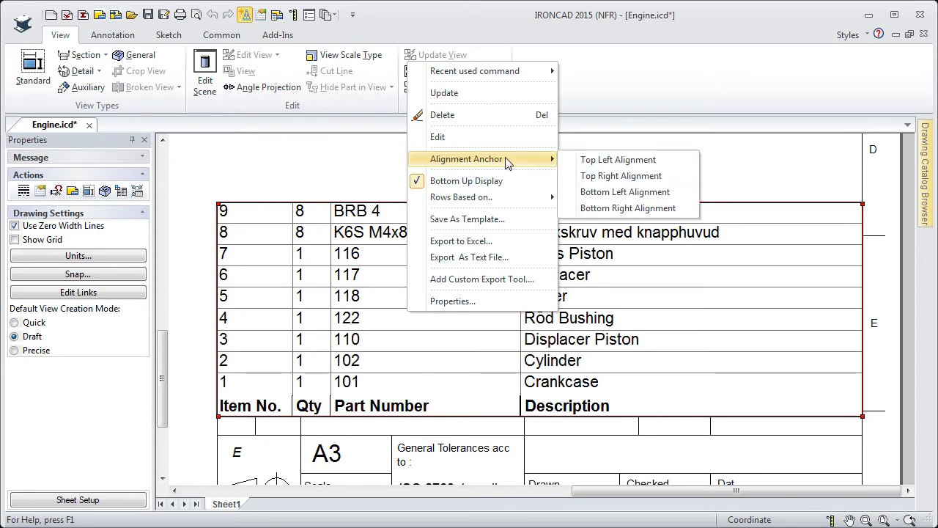
pyautogui.click(589, 160)
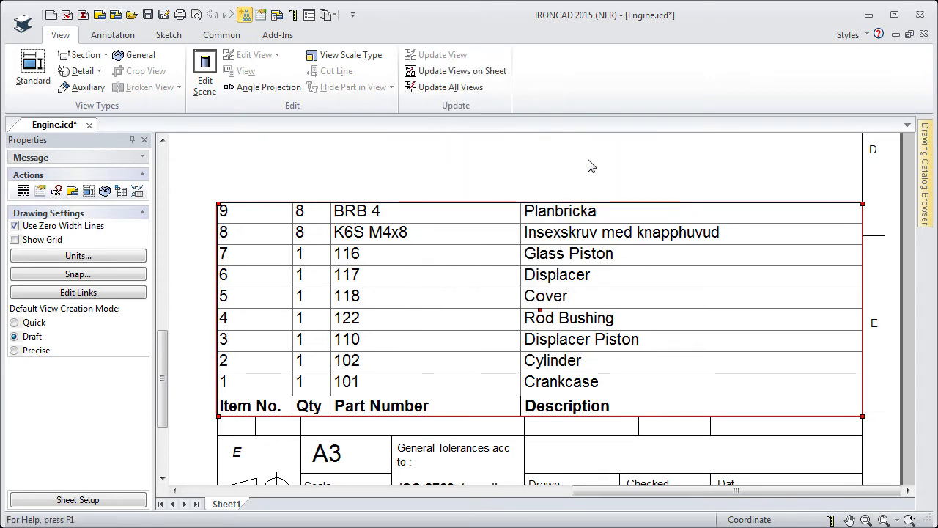
# - Switch the rows to Instance once more and update the bill of materials
pyautogui.rightClick(429, 272)
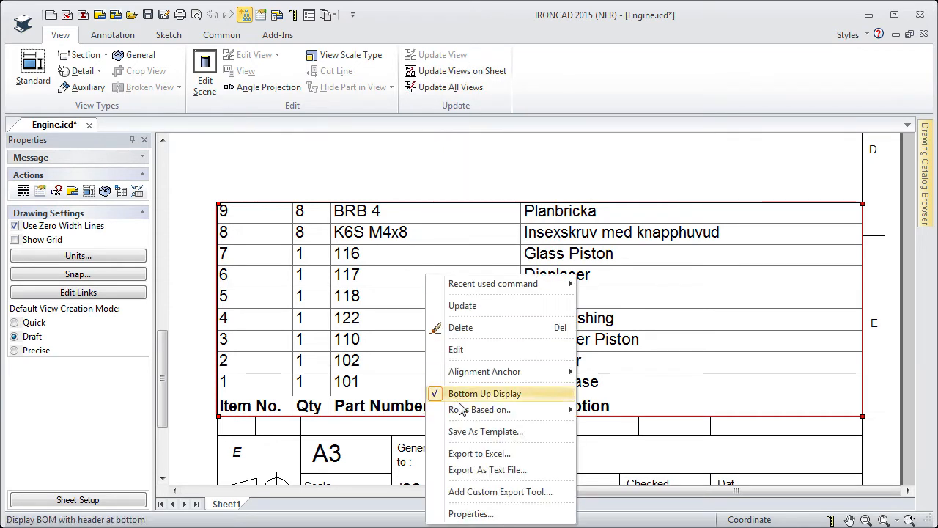
pyautogui.moveTo(477, 409)
pyautogui.click(621, 435)
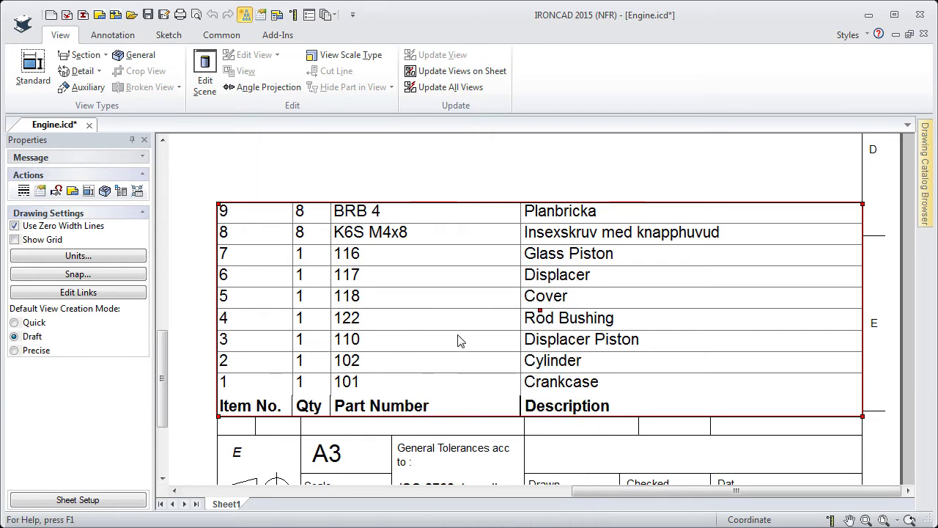
pyautogui.rightClick(446, 324)
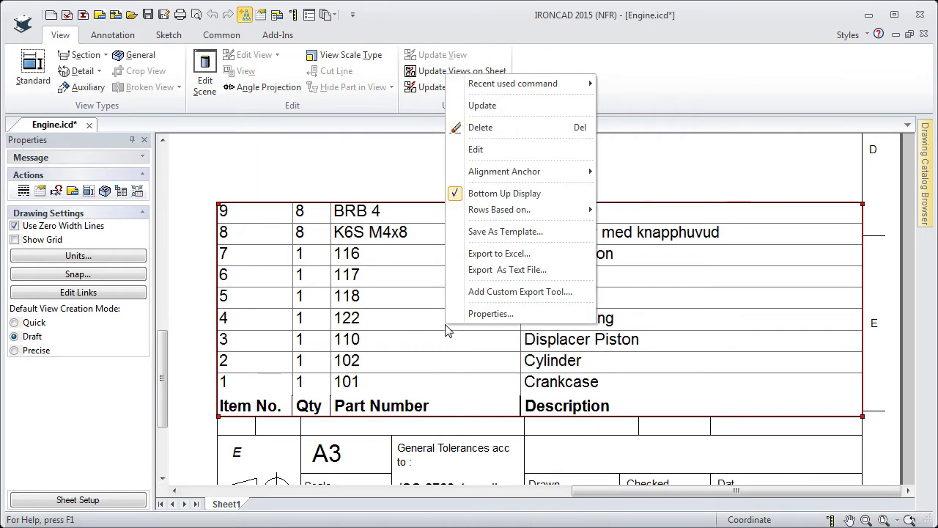
pyautogui.click(482, 108)
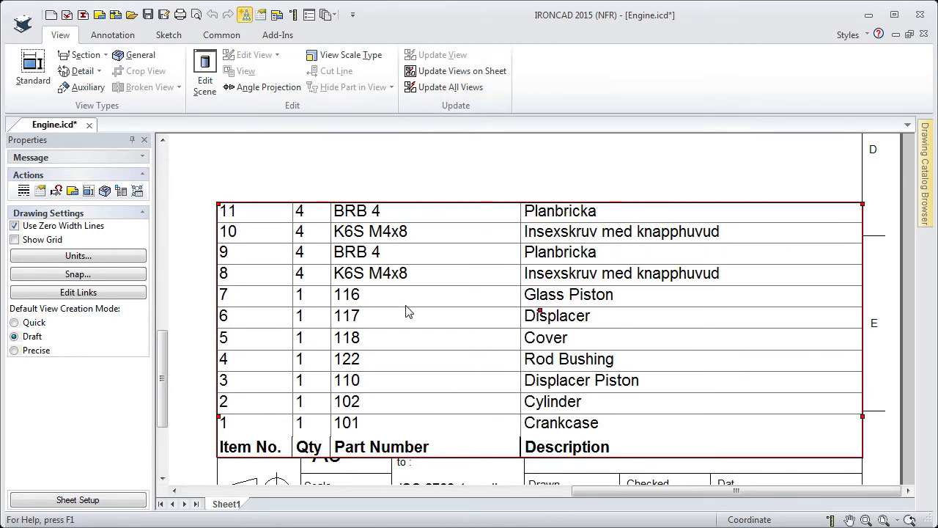
# - Switch the rows back to Part Number and update the bill of materials
pyautogui.rightClick(413, 320)
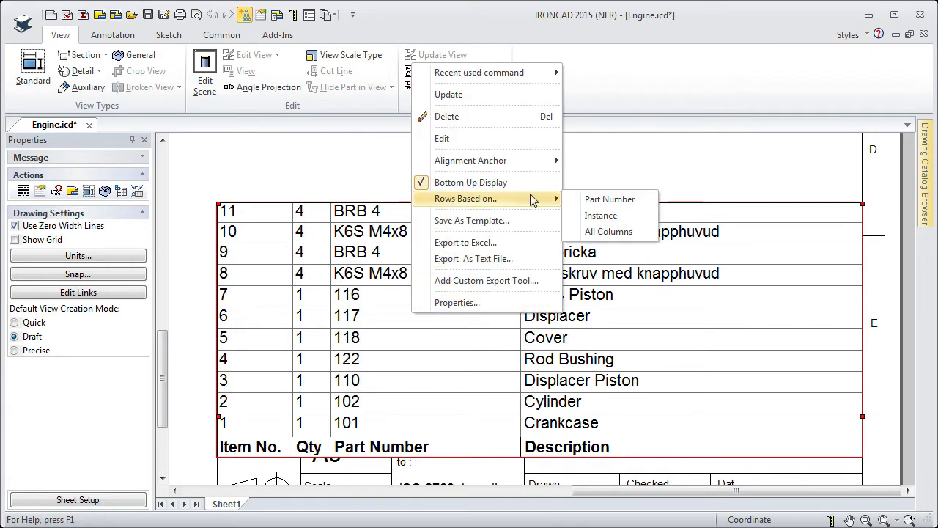
pyautogui.click(590, 203)
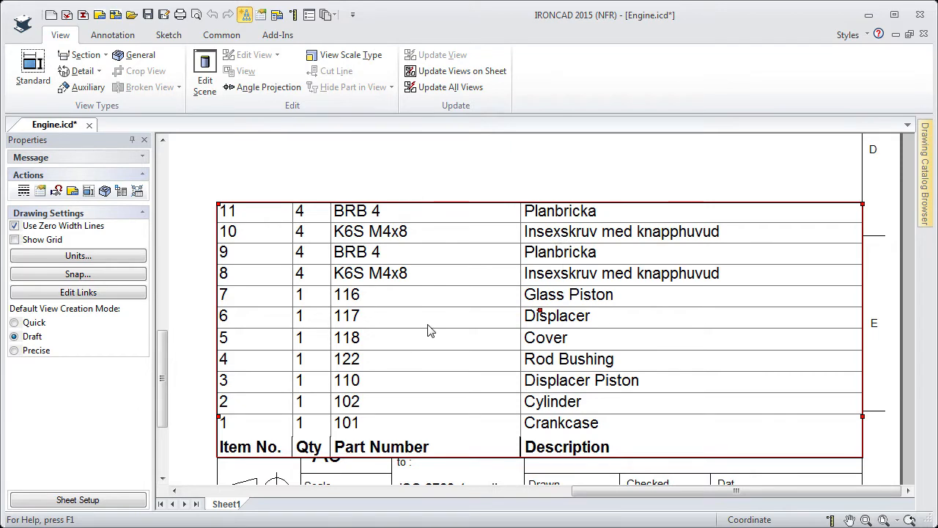
pyautogui.rightClick(429, 328)
pyautogui.click(471, 108)
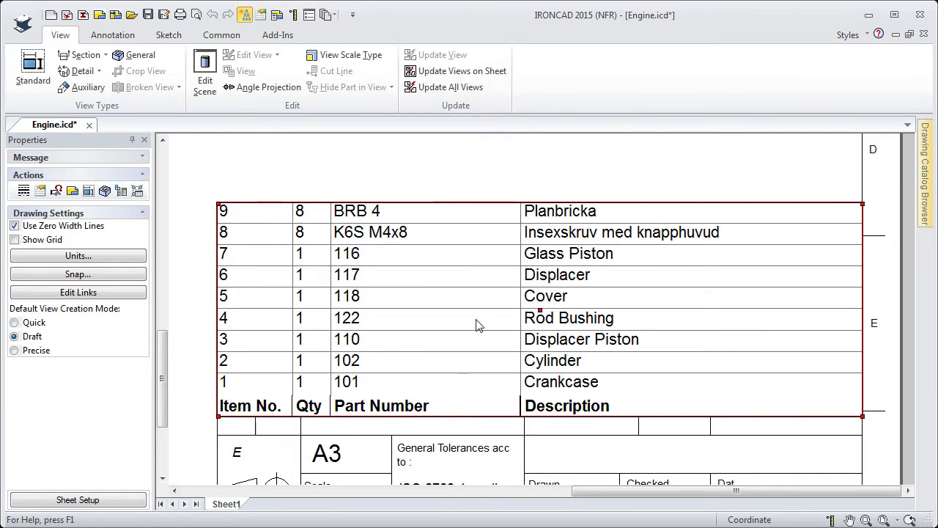
# - Open the bill of materials properties, try the Include Suppressed Objects configuration, return to Default and cancel the dialog
pyautogui.rightClick(462, 296)
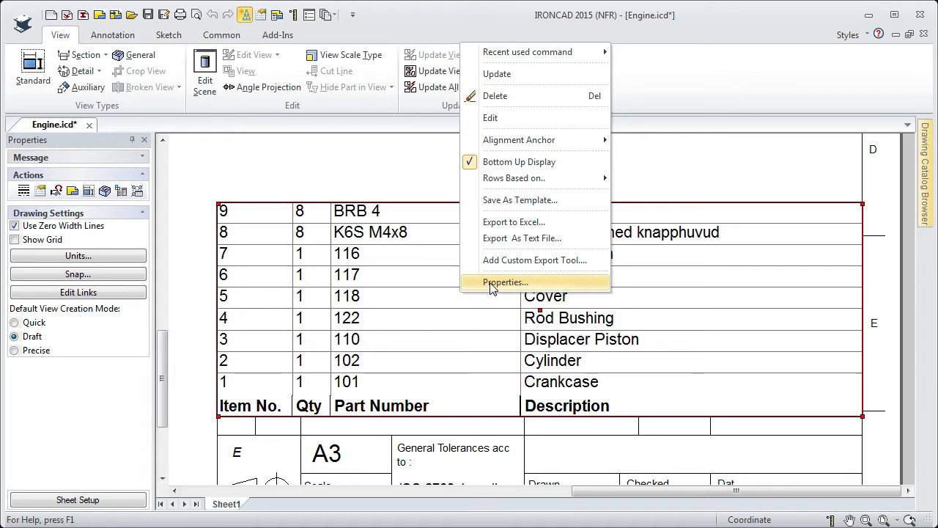
pyautogui.click(491, 283)
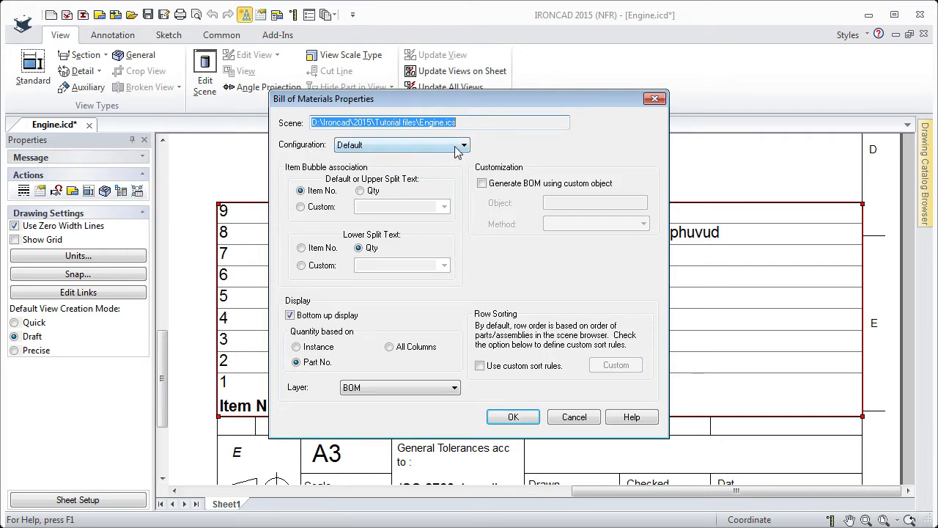
pyautogui.click(461, 145)
pyautogui.click(462, 146)
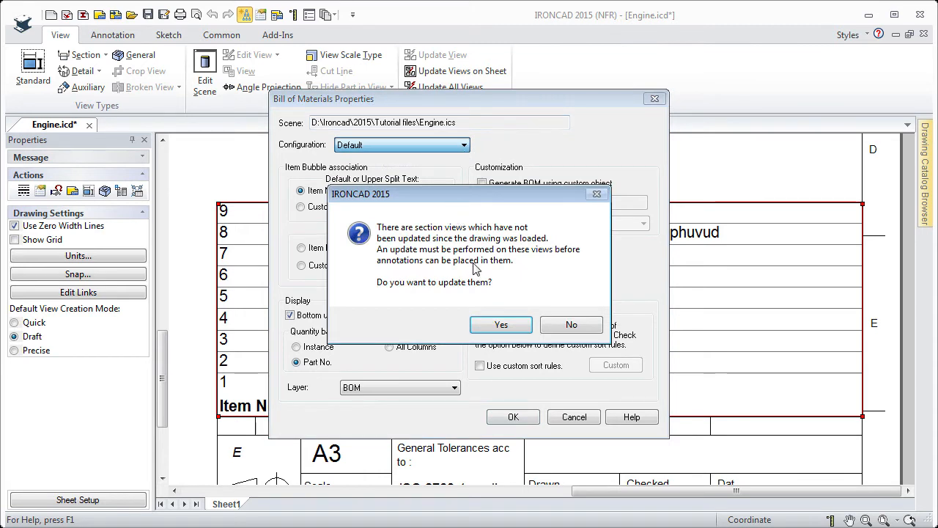
pyautogui.click(501, 326)
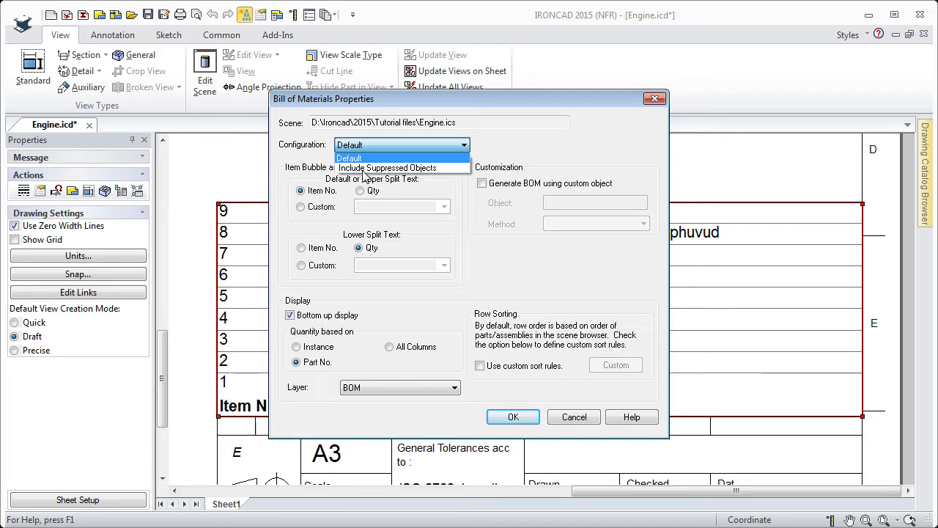
pyautogui.click(370, 169)
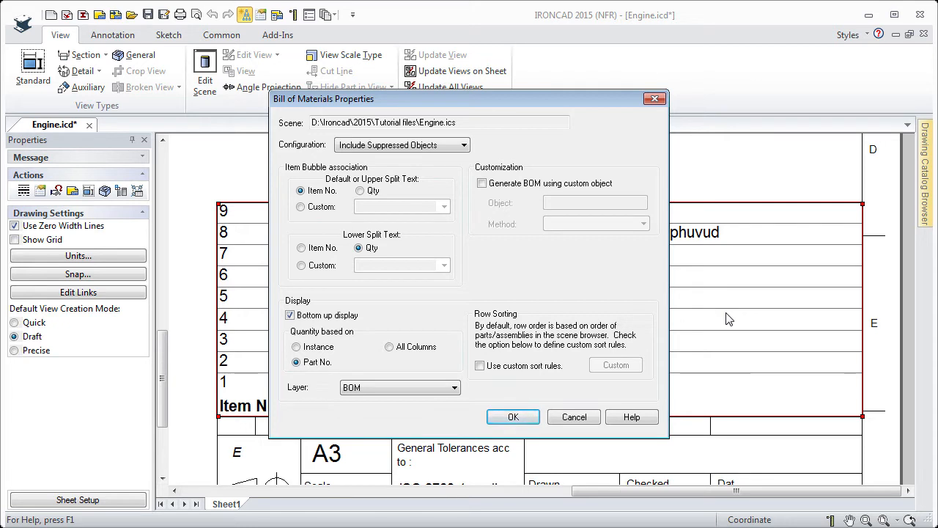
pyautogui.click(464, 147)
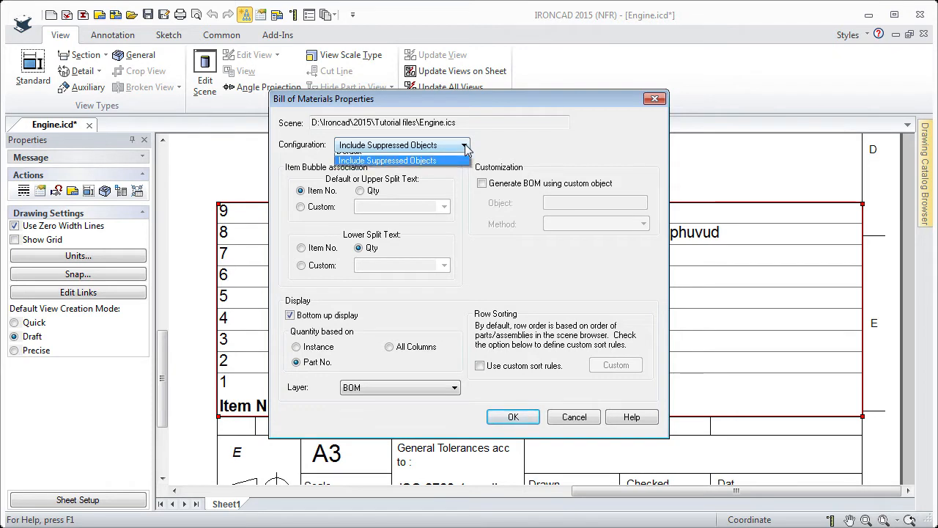
pyautogui.click(350, 155)
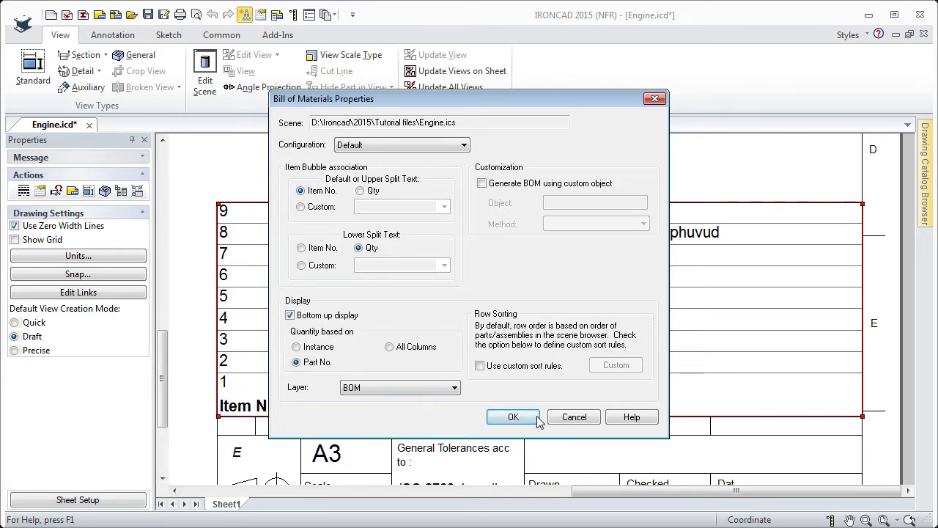
pyautogui.click(571, 417)
# - Reopen the bill of materials properties, try a Custom upper bubble text, revert to Item No. and cancel
pyautogui.moveTo(316, 304)
pyautogui.mouseDown(button='middle')
pyautogui.moveTo(562, 349)
pyautogui.moveTo(610, 370)
pyautogui.mouseUp(button='middle')
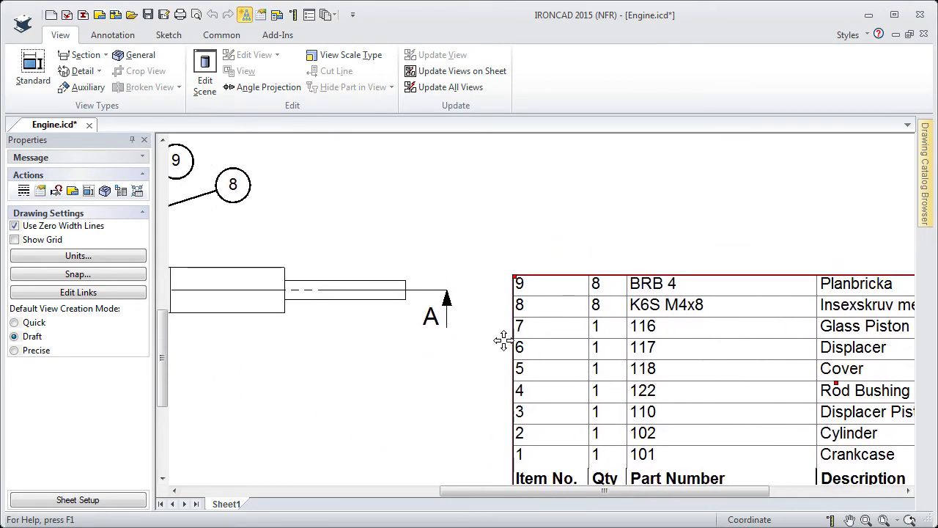
pyautogui.moveTo(503, 337); pyautogui.dragTo(540, 349, button='middle')
pyautogui.rightClick(590, 400)
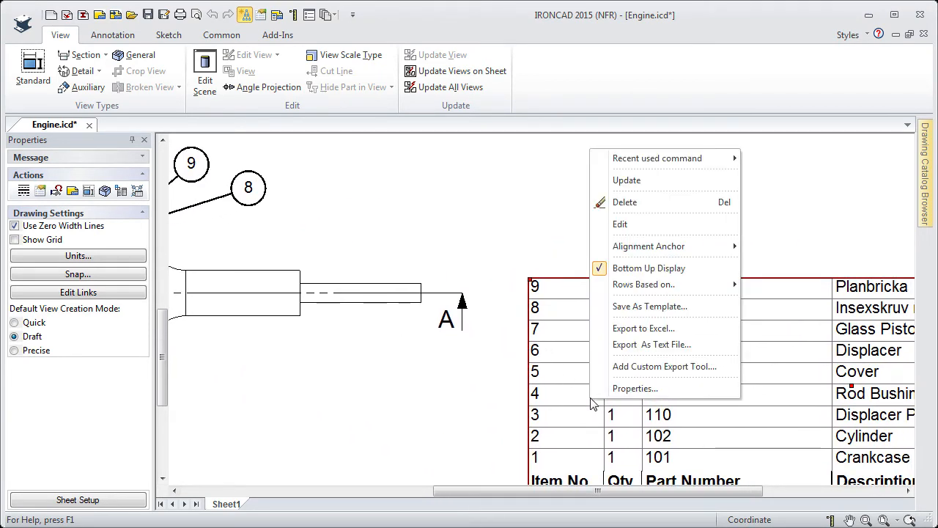
pyautogui.click(636, 389)
pyautogui.moveTo(479, 105); pyautogui.dragTo(298, 245)
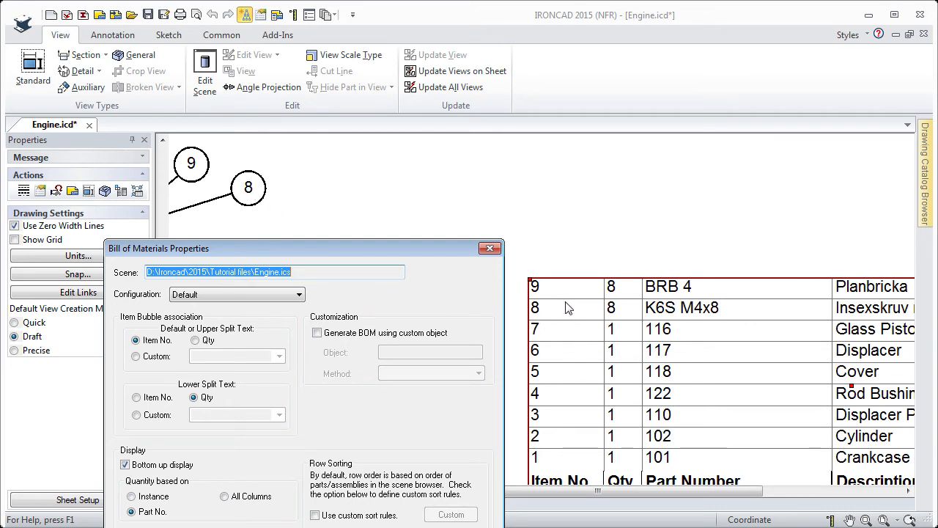
pyautogui.moveTo(387, 247); pyautogui.dragTo(673, 104)
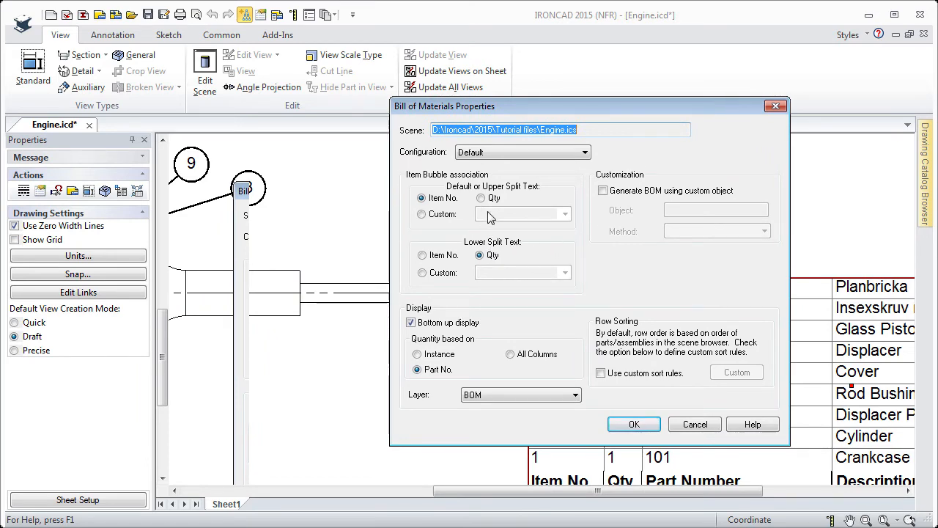
pyautogui.moveTo(524, 116); pyautogui.dragTo(386, 161)
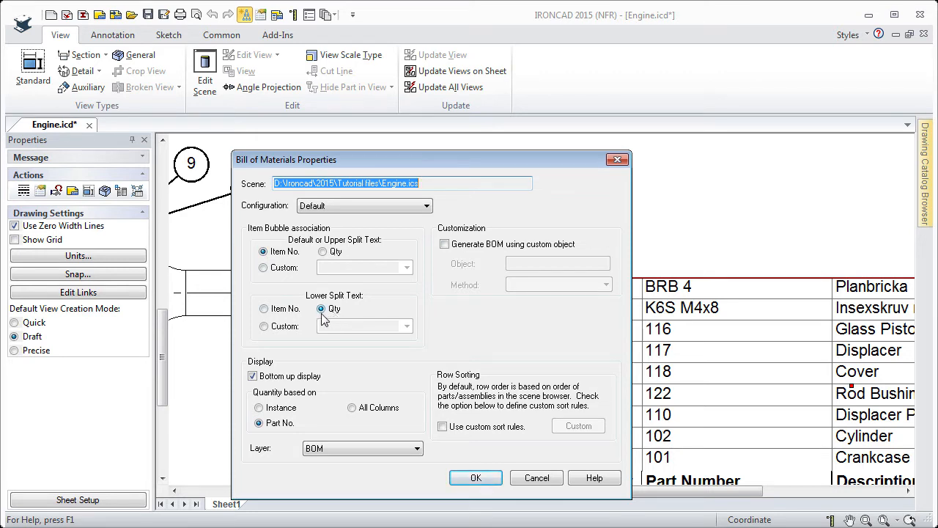
pyautogui.click(264, 268)
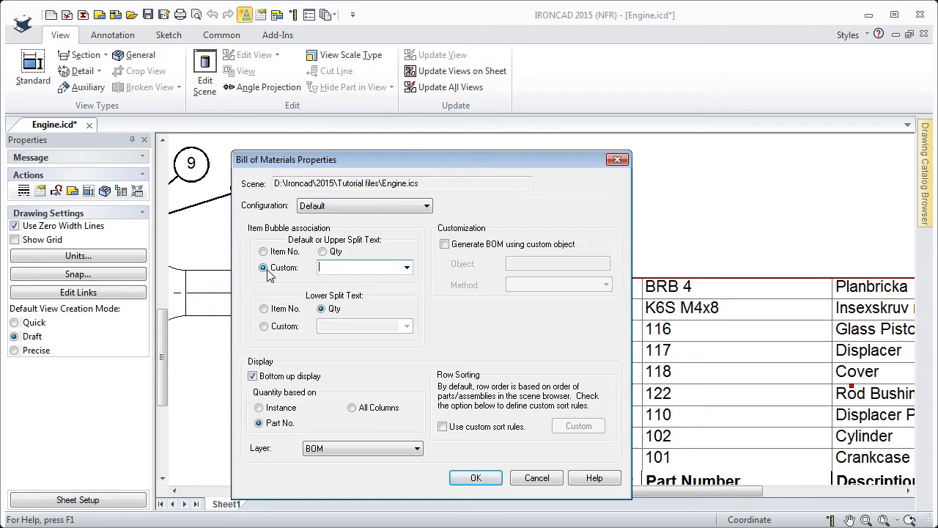
pyautogui.click(407, 268)
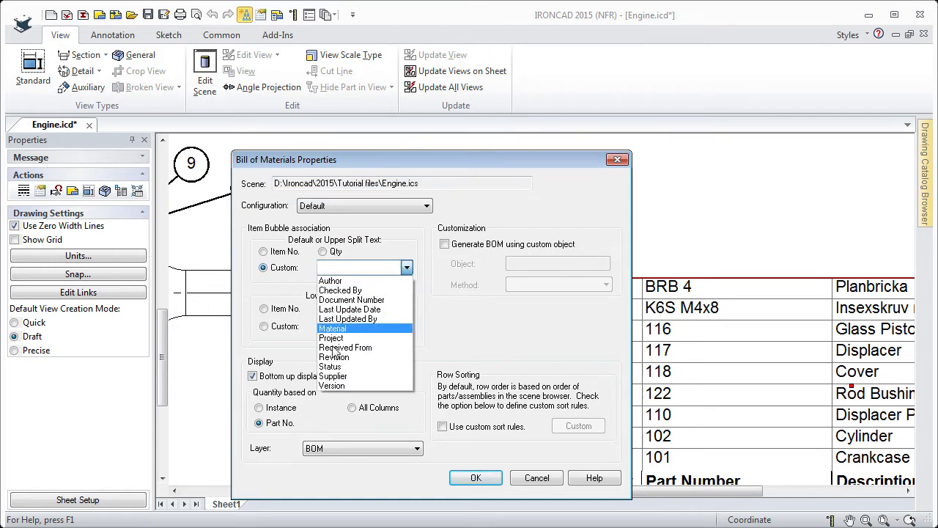
pyautogui.click(450, 324)
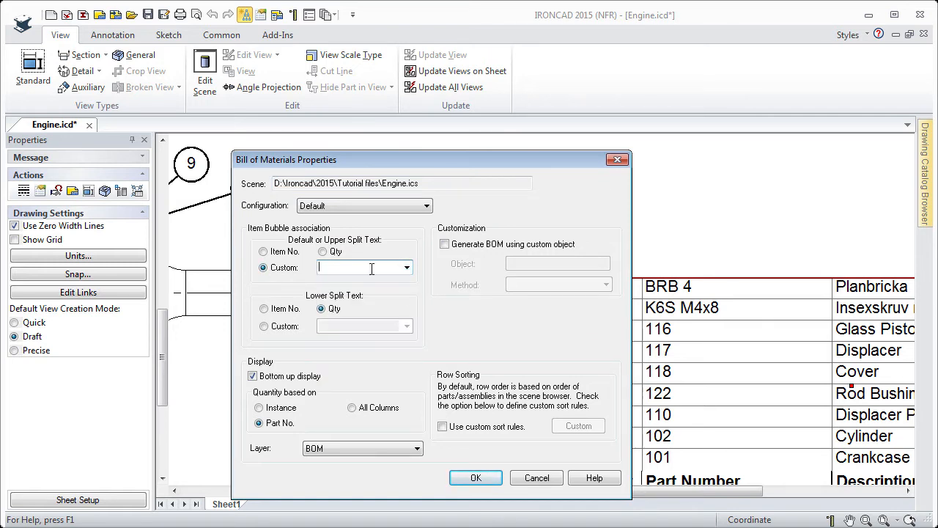
pyautogui.click(264, 252)
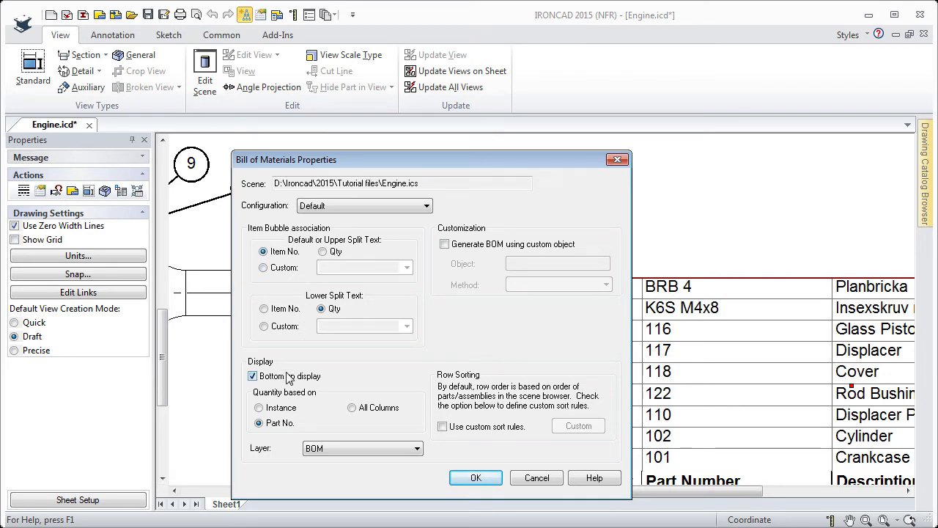
pyautogui.click(535, 478)
# - Open the bill of materials table editor, select column A and inspect the BOM Header Rows style before cancelling
pyautogui.scroll(2, 455, 335)
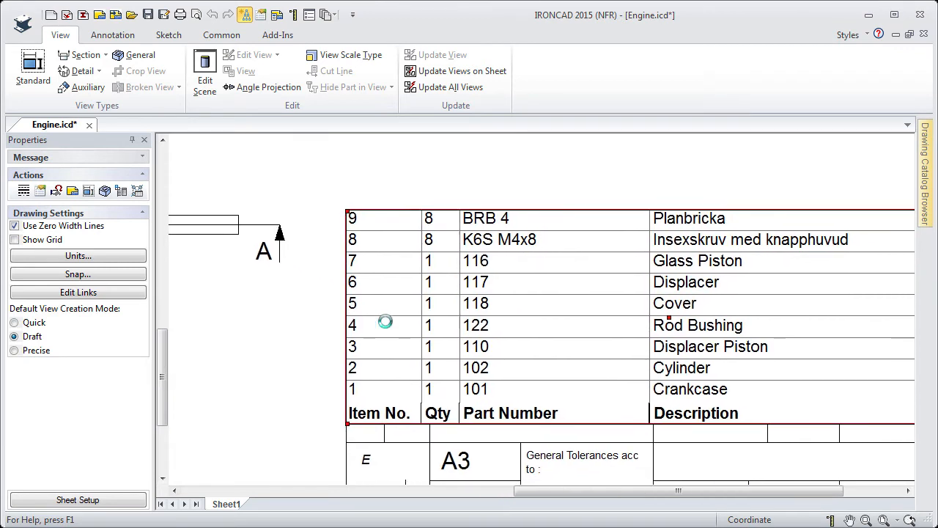
pyautogui.rightClick(542, 308)
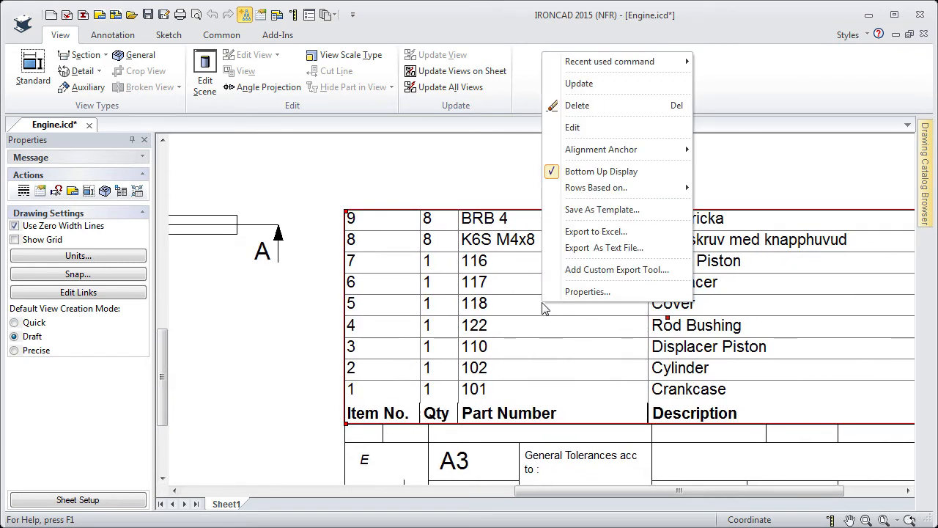
pyautogui.click(539, 312)
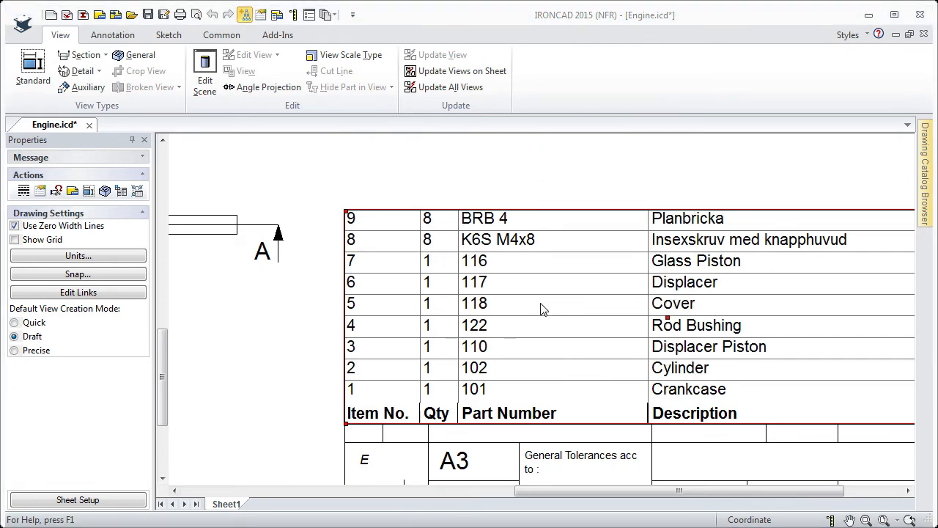
pyautogui.doubleClick(542, 308)
pyautogui.moveTo(395, 124); pyautogui.dragTo(494, 132)
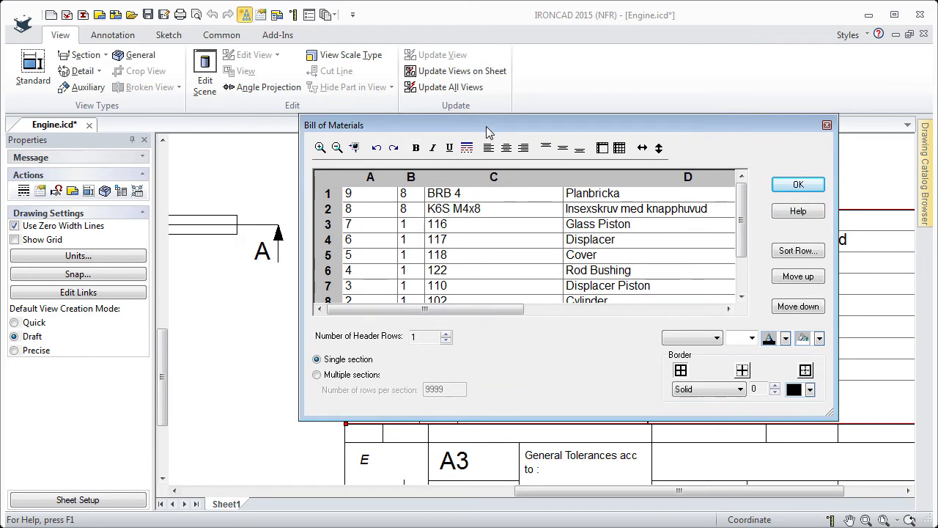
pyautogui.click(370, 177)
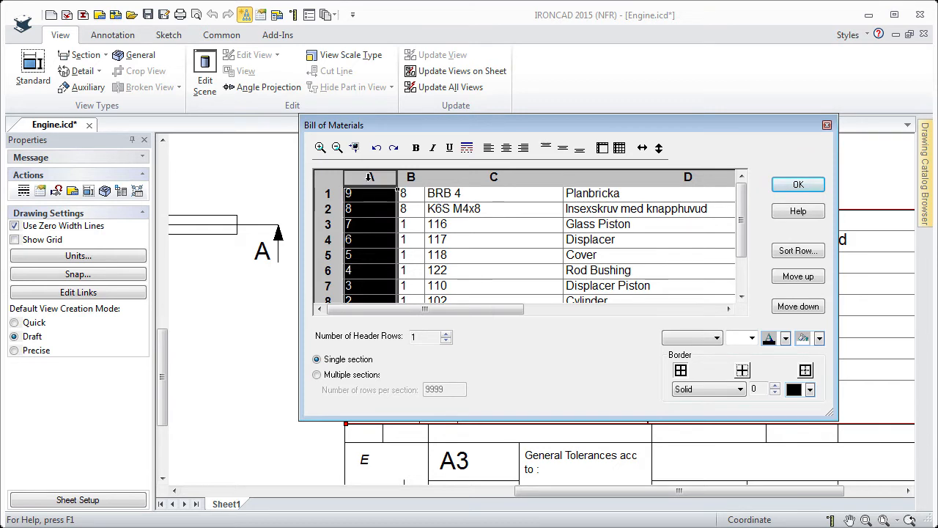
pyautogui.rightClick(370, 183)
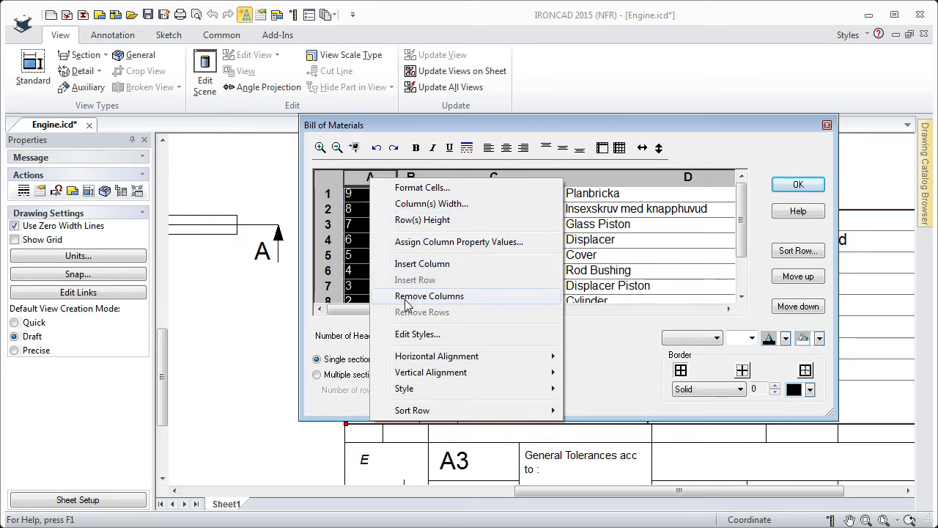
pyautogui.click(416, 335)
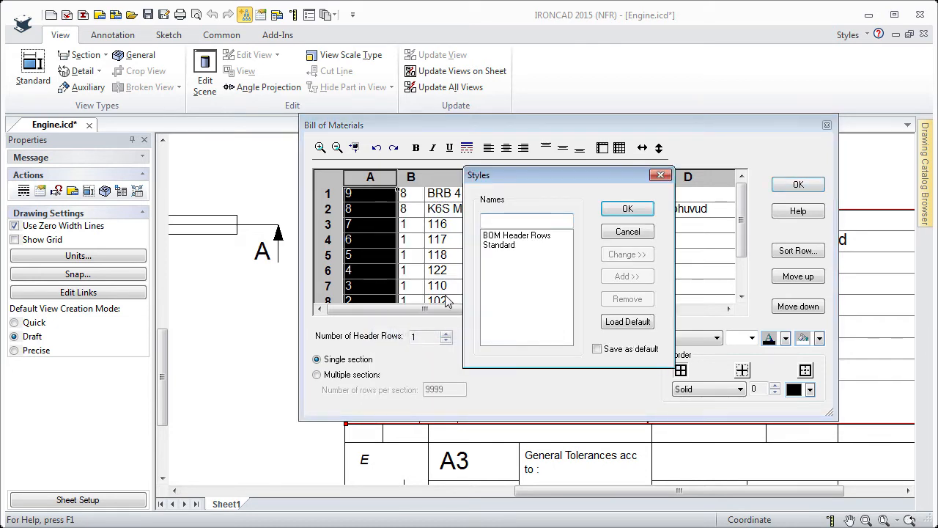
pyautogui.click(501, 236)
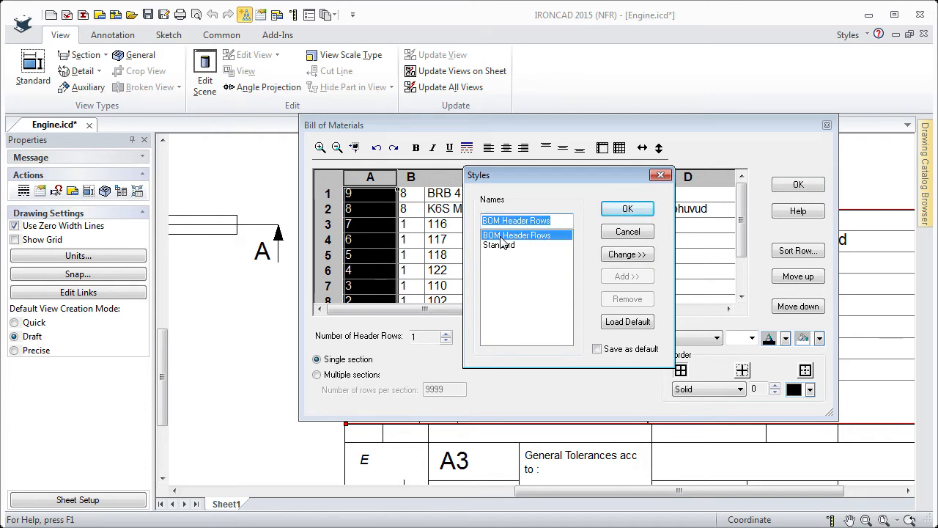
pyautogui.click(627, 231)
# - Browse the column's alignment options and the font and size lists, then close the table editor without changes
pyautogui.rightClick(357, 192)
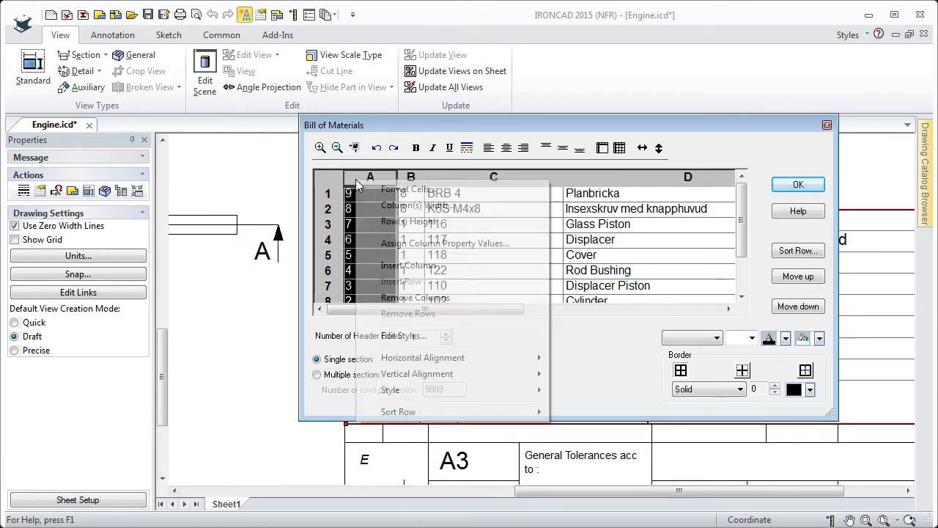
pyautogui.moveTo(409, 359)
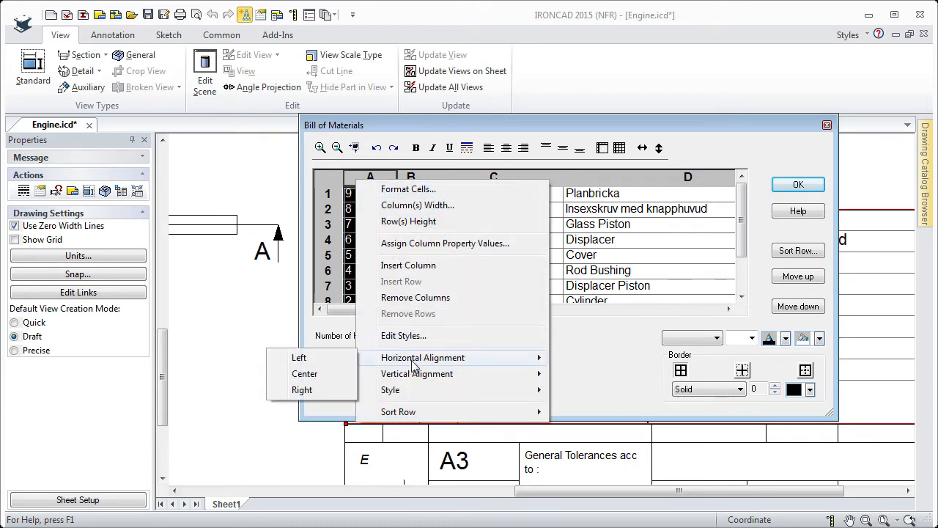
pyautogui.moveTo(394, 396)
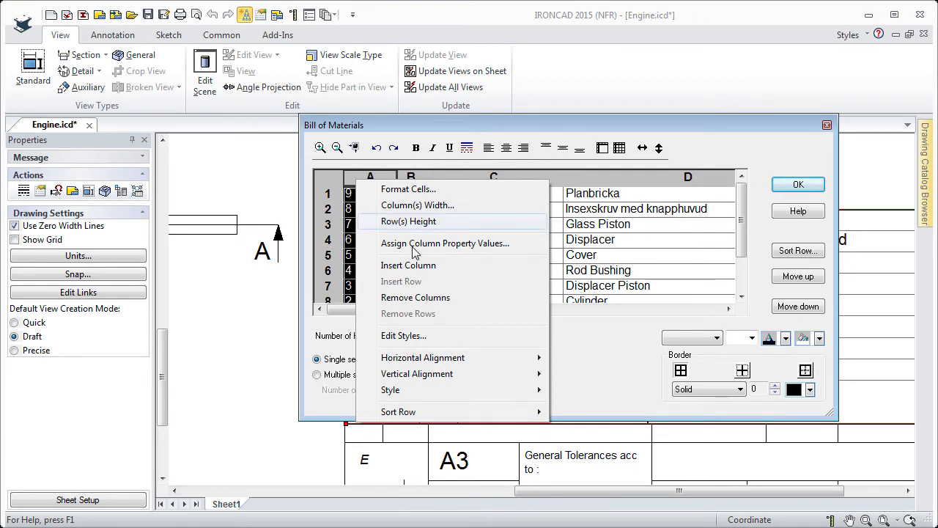
pyautogui.click(578, 365)
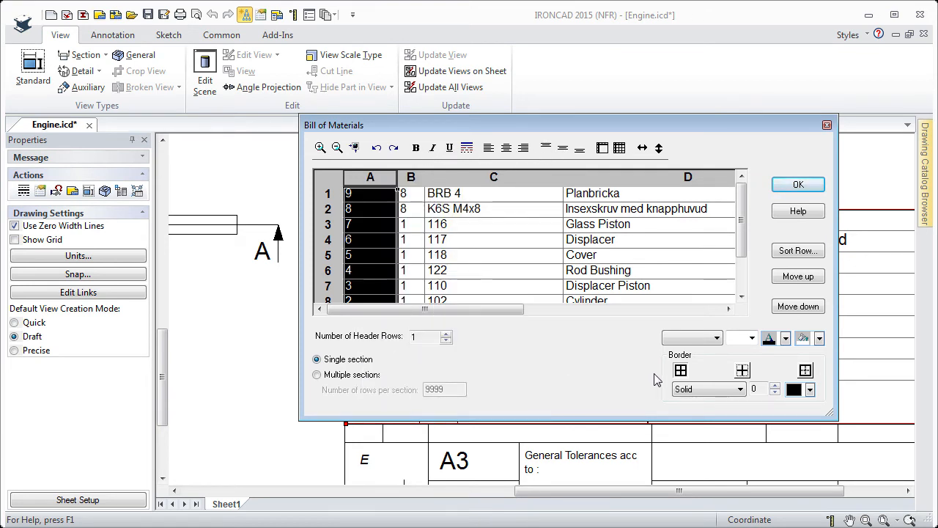
pyautogui.click(713, 338)
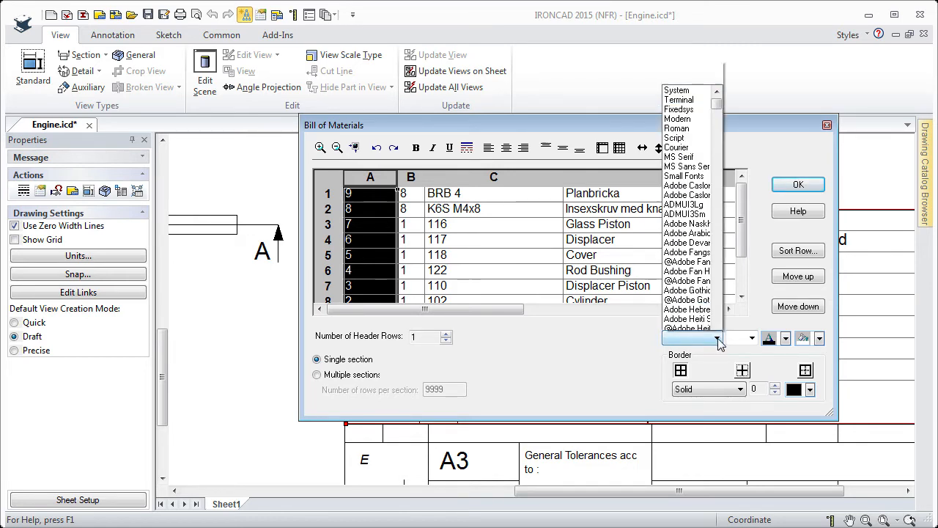
pyautogui.click(642, 343)
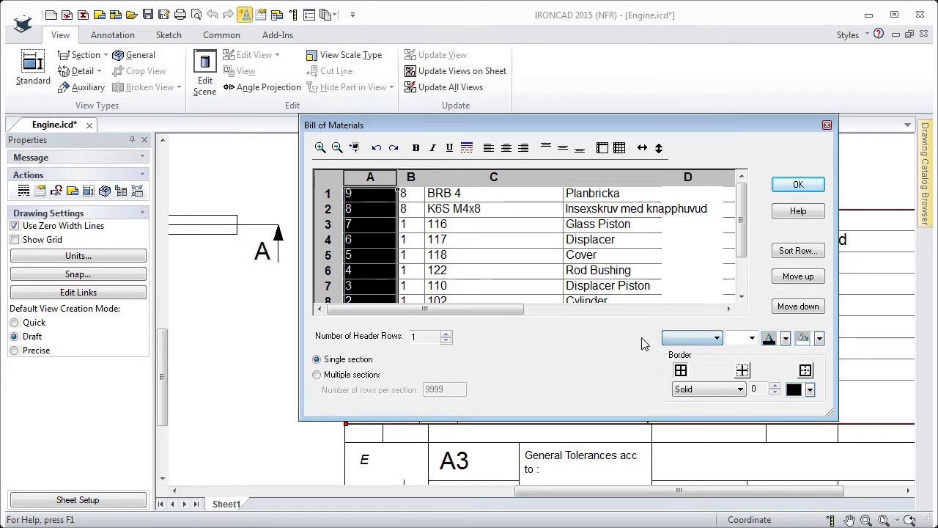
pyautogui.click(752, 338)
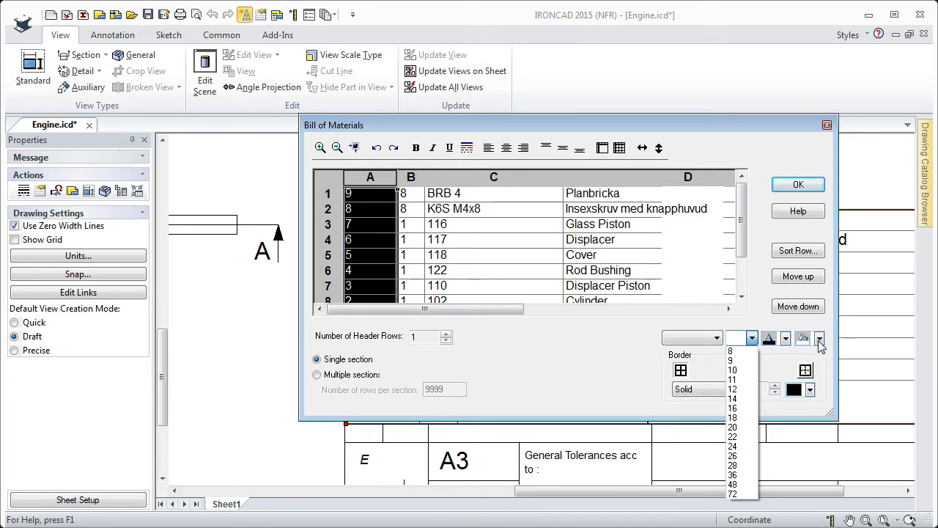
pyautogui.click(627, 347)
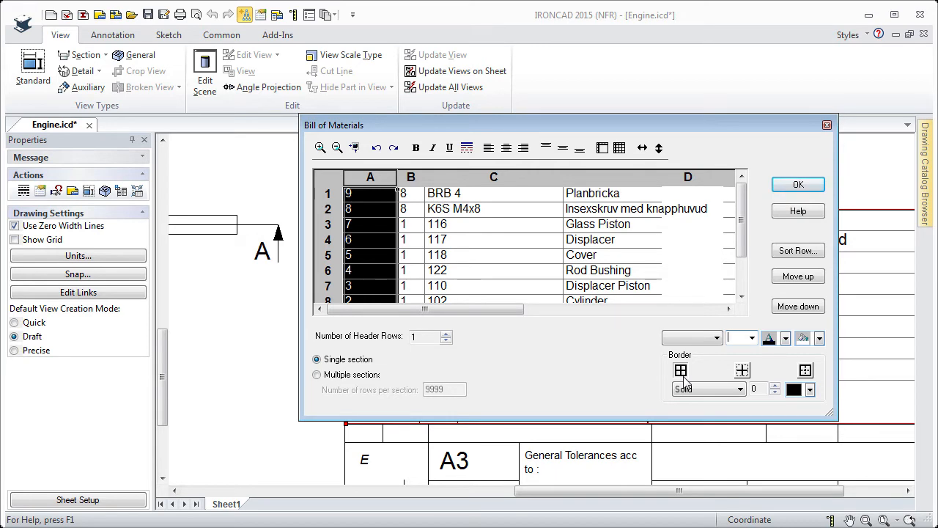
pyautogui.click(798, 184)
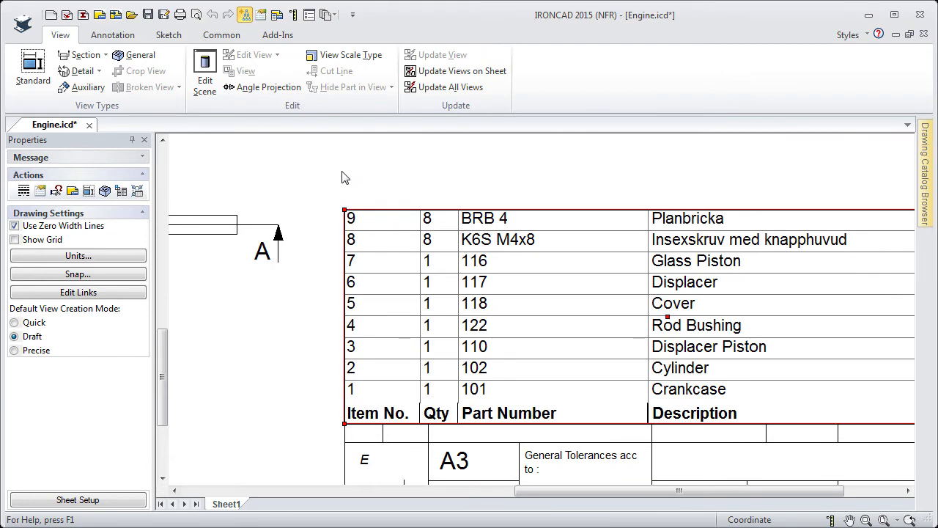
pyautogui.moveTo(340, 176)
pyautogui.mouseDown(button='middle')
pyautogui.moveTo(633, 296)
pyautogui.moveTo(674, 359)
pyautogui.mouseUp(button='middle')
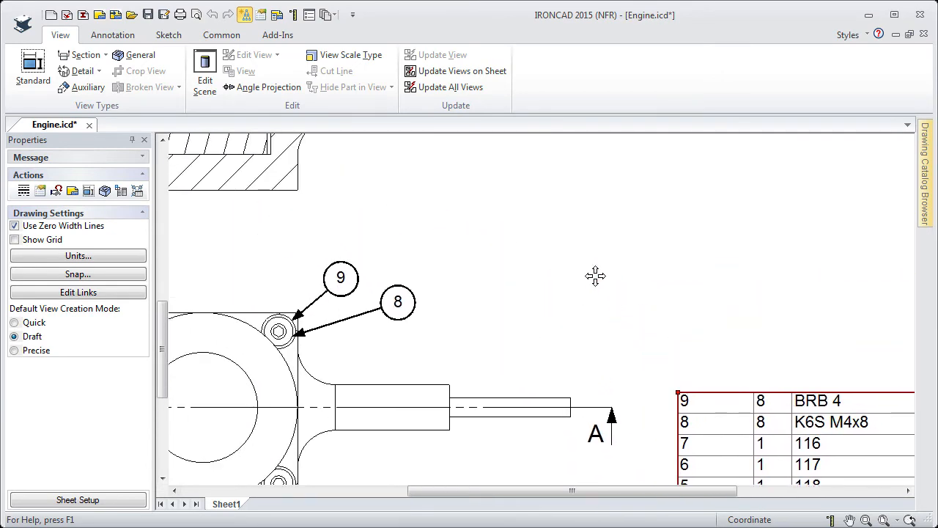
pyautogui.moveTo(505, 225); pyautogui.dragTo(458, 414, button='middle')
pyautogui.moveTo(586, 253); pyautogui.dragTo(512, 321, button='middle')
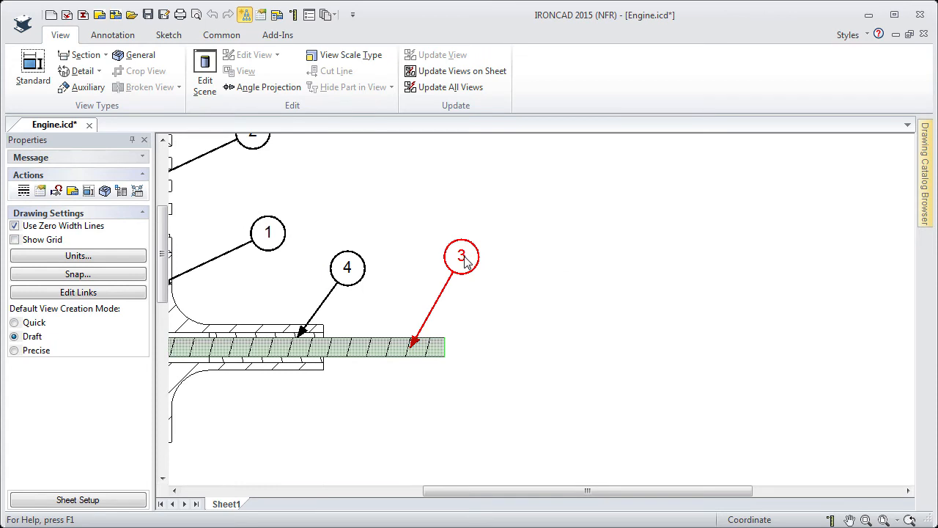
# - Change bubble 3's style to ItemBubblePoint and reposition its leader point on the shaft
pyautogui.click(464, 262)
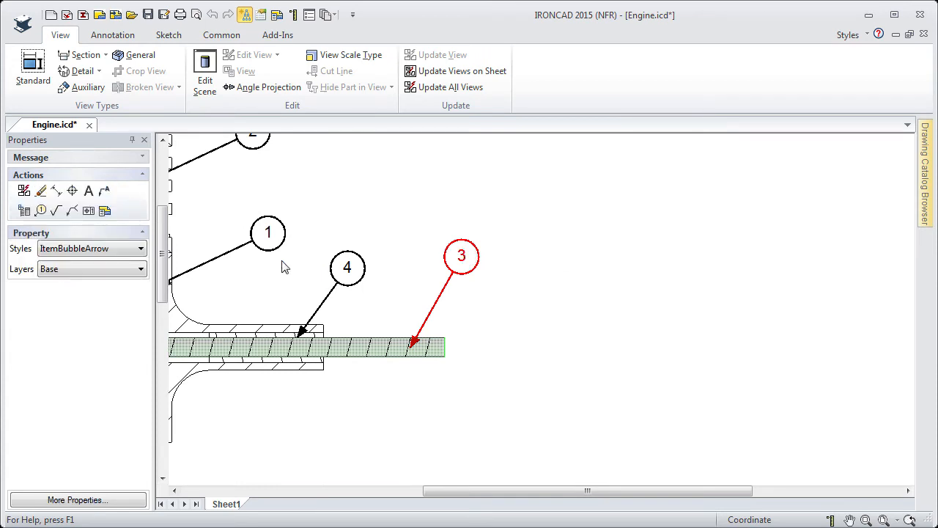
pyautogui.click(140, 251)
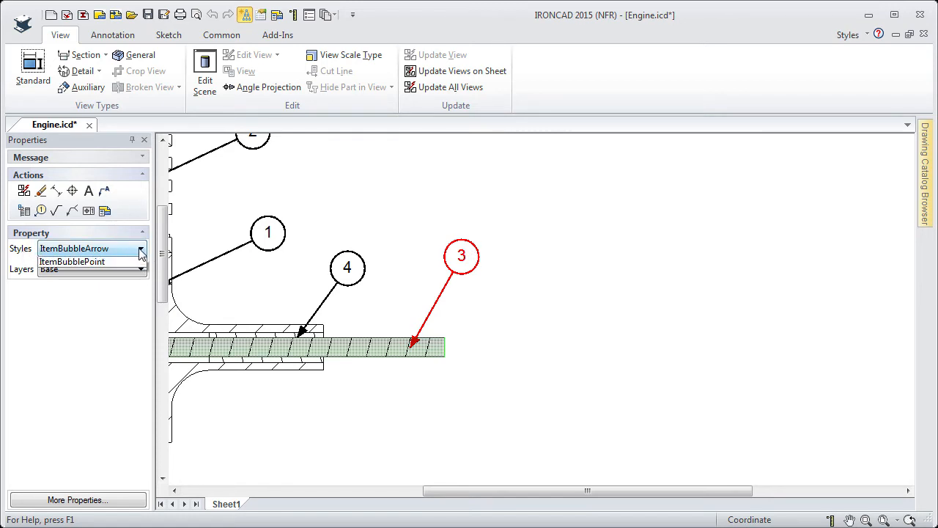
pyautogui.click(90, 274)
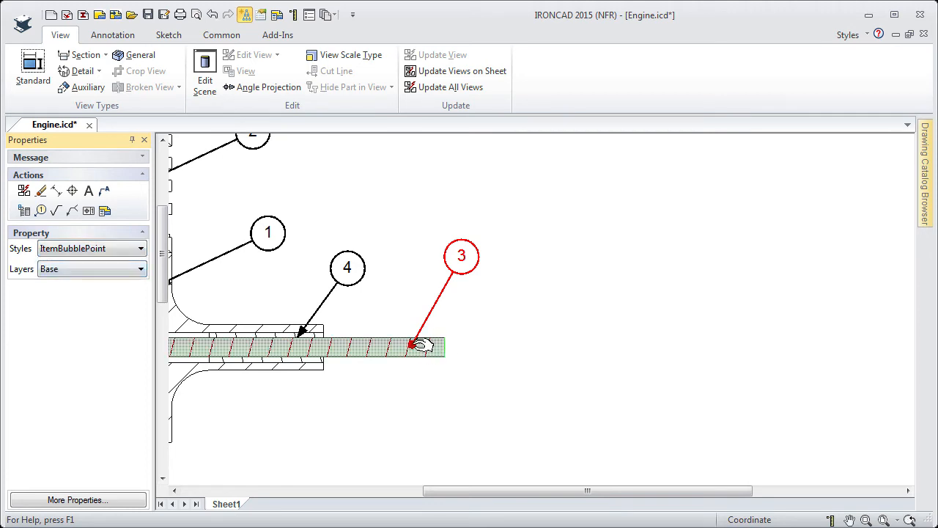
pyautogui.moveTo(418, 344)
pyautogui.mouseDown()
pyautogui.moveTo(426, 344)
pyautogui.moveTo(410, 348)
pyautogui.mouseUp()
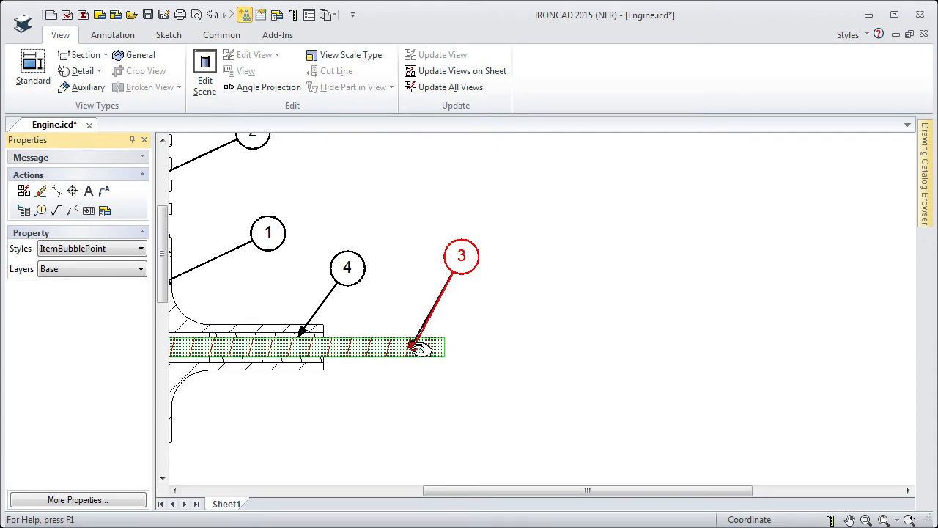
# - Examine how the leaders of bubbles 3 and 4 attach to the shaft, selecting bubble 4's arrow tip
pyautogui.scroll(3, 301, 333)
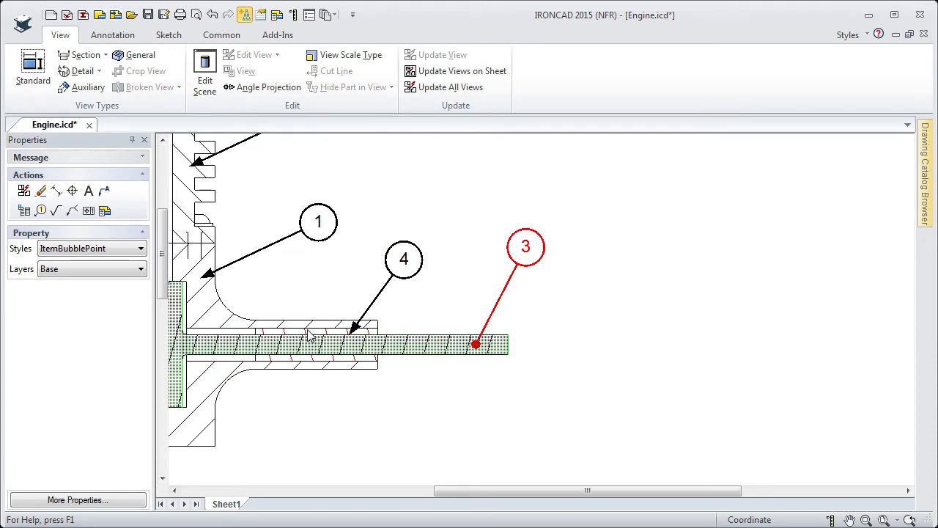
pyautogui.scroll(2, 453, 314)
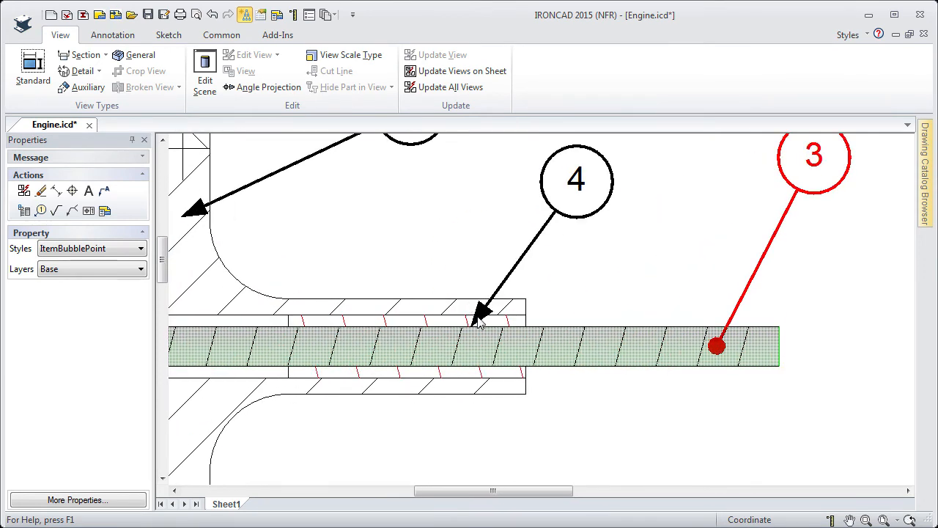
pyautogui.click(480, 316)
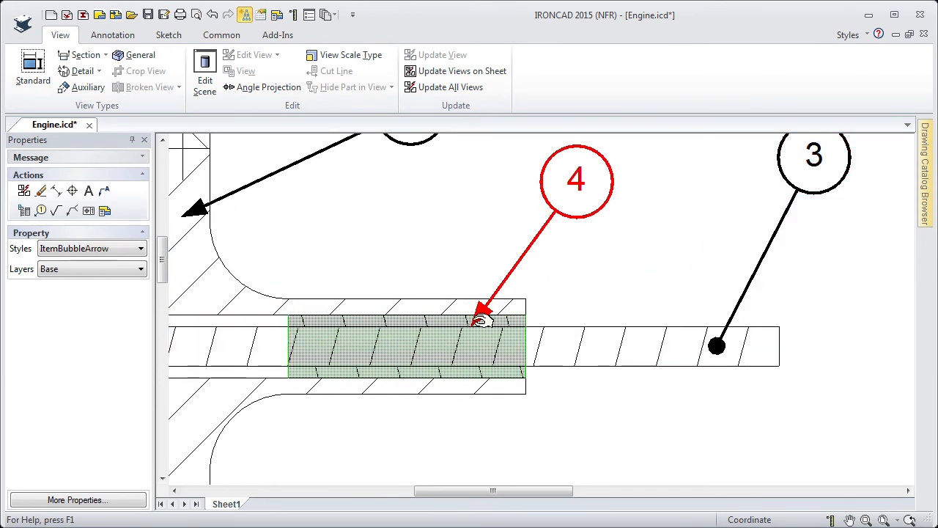
pyautogui.moveTo(479, 323); pyautogui.dragTo(477, 319)
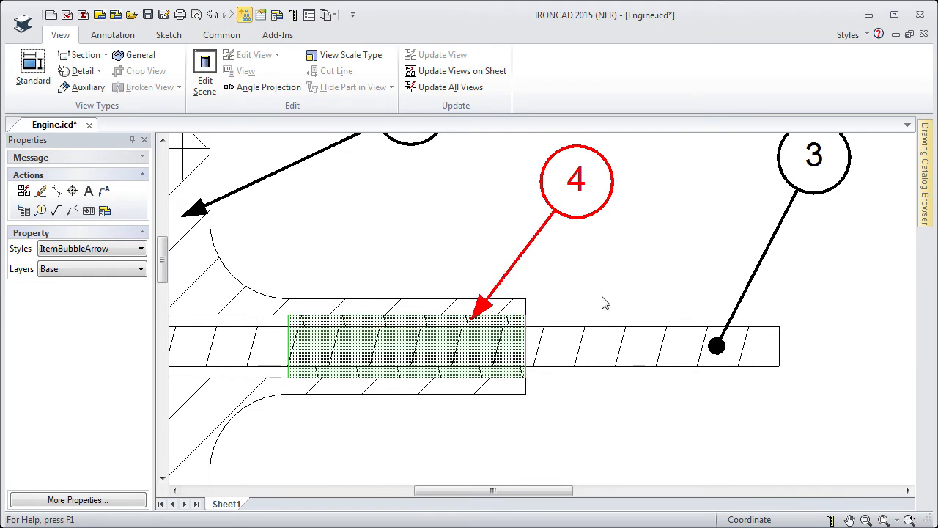
pyautogui.scroll(-3, 602, 296)
pyautogui.moveTo(595, 289); pyautogui.dragTo(392, 348, button='middle')
# - Turn on the knee for bubble 3's leader and move the bubble to the right
pyautogui.keyDown('shift'); pyautogui.click(511, 269); pyautogui.keyUp('shift')
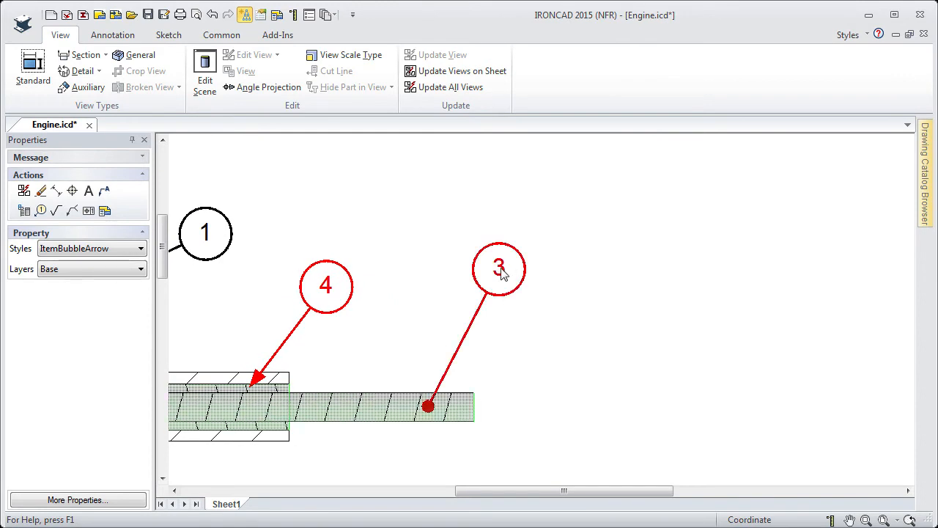
pyautogui.click(500, 269)
pyautogui.rightClick(501, 268)
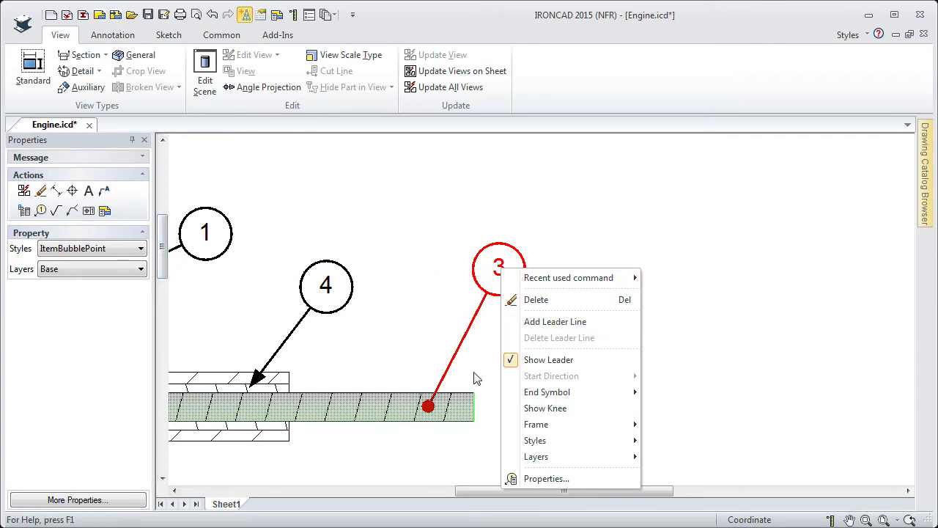
pyautogui.moveTo(542, 394)
pyautogui.click(543, 415)
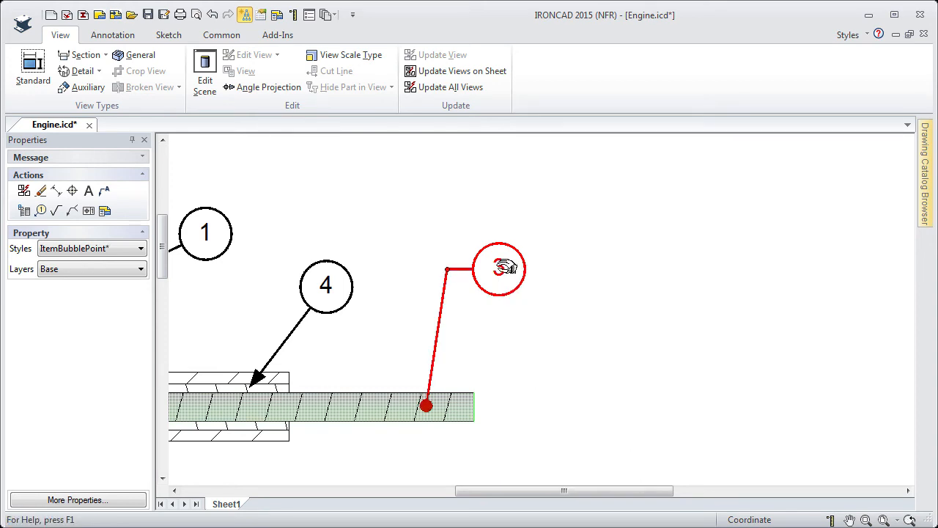
pyautogui.moveTo(503, 264); pyautogui.dragTo(598, 315)
# - Change bubble 3's frame to Split Circle
pyautogui.rightClick(599, 315)
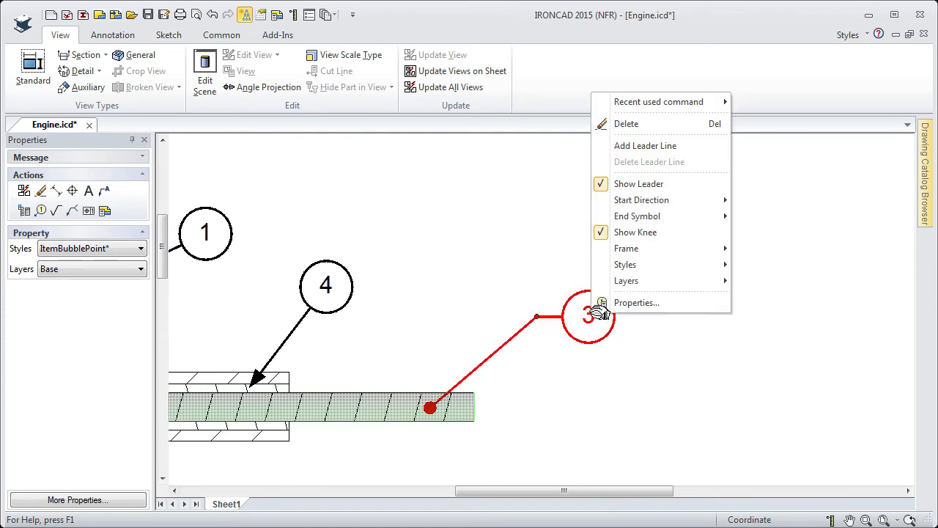
pyautogui.moveTo(704, 253)
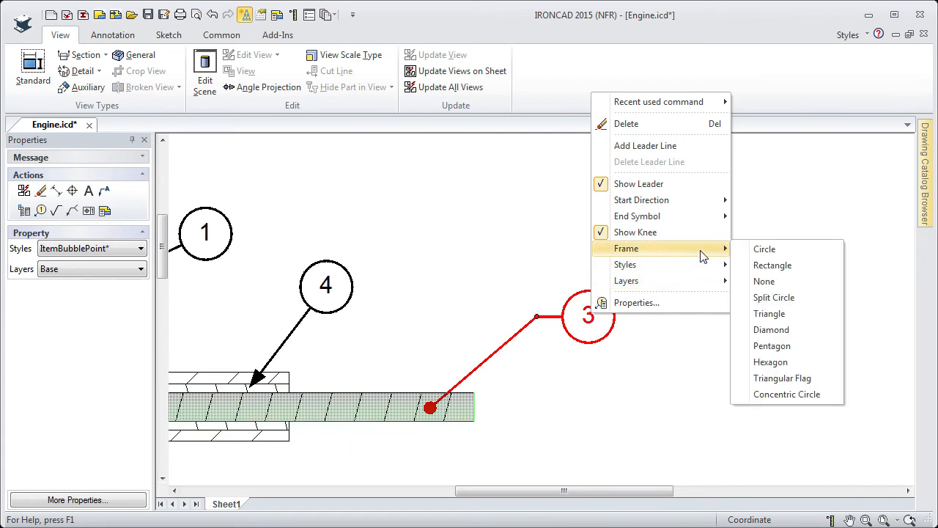
pyautogui.click(768, 299)
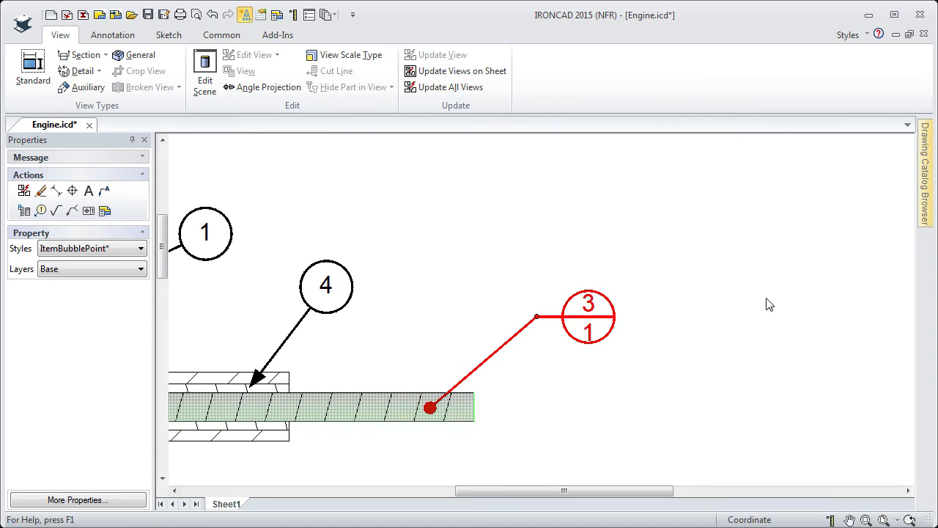
# - Open bubble 3's item bubble properties and turn off the leader knee
pyautogui.rightClick(597, 310)
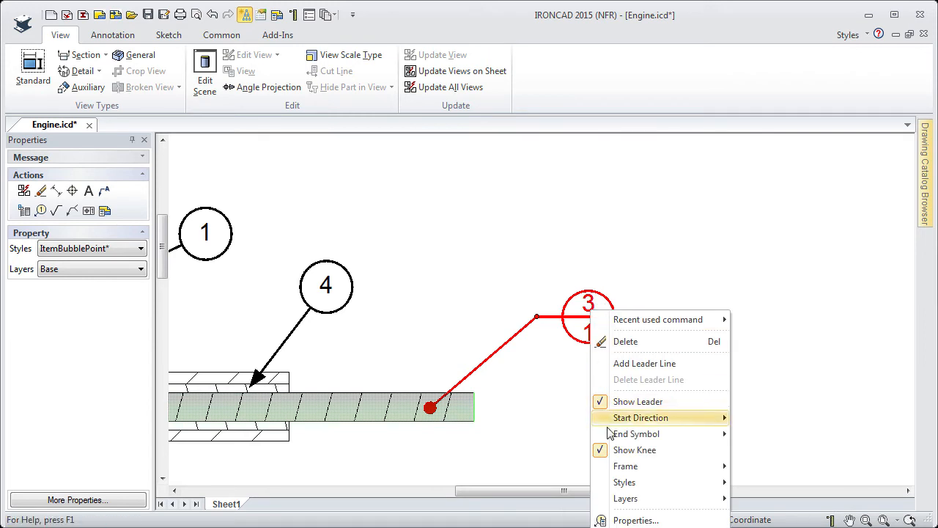
pyautogui.moveTo(628, 468)
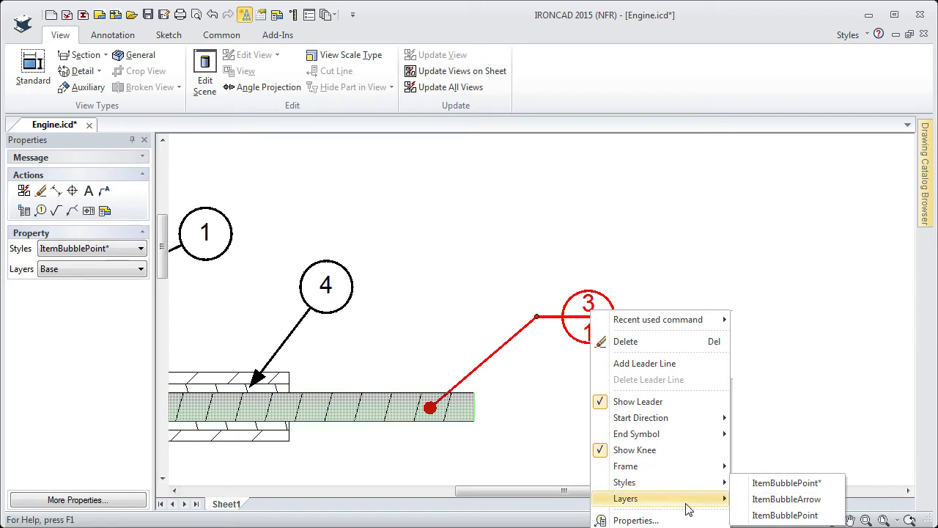
pyautogui.moveTo(705, 504)
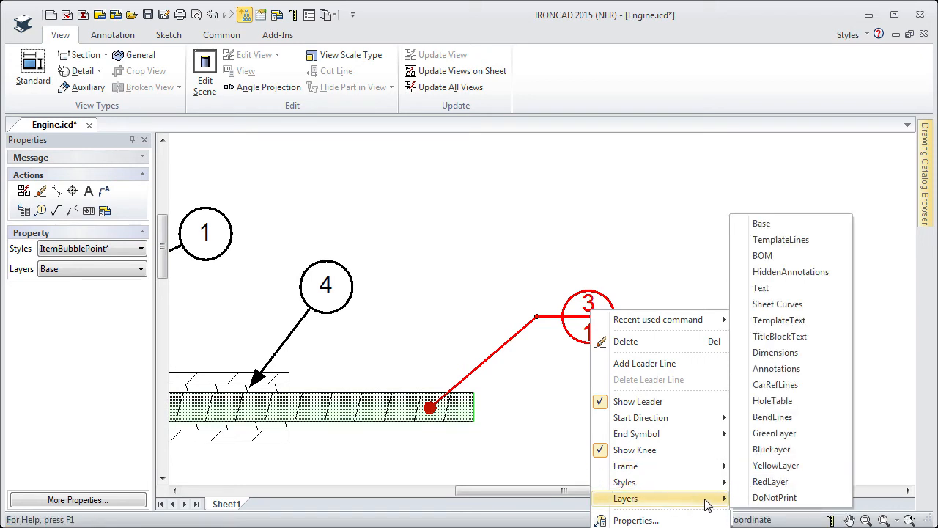
pyautogui.click(632, 520)
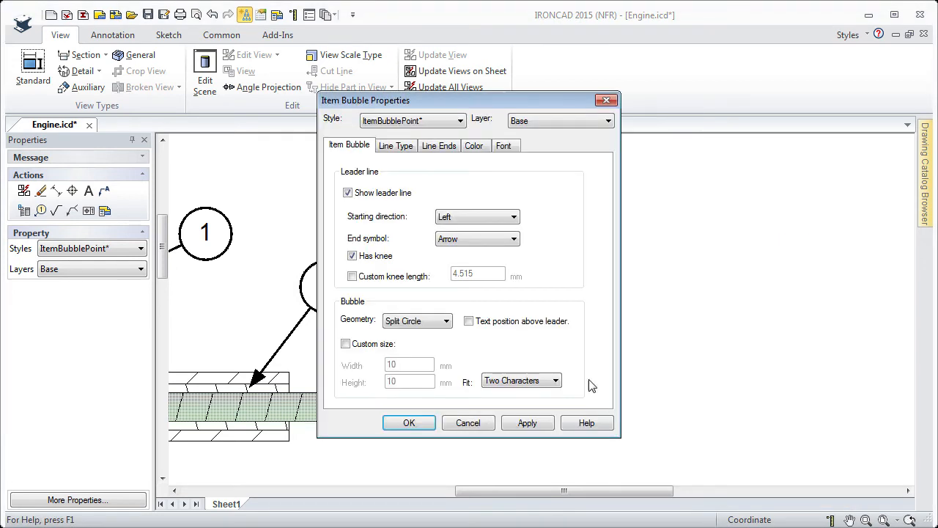
pyautogui.moveTo(434, 101); pyautogui.dragTo(623, 91)
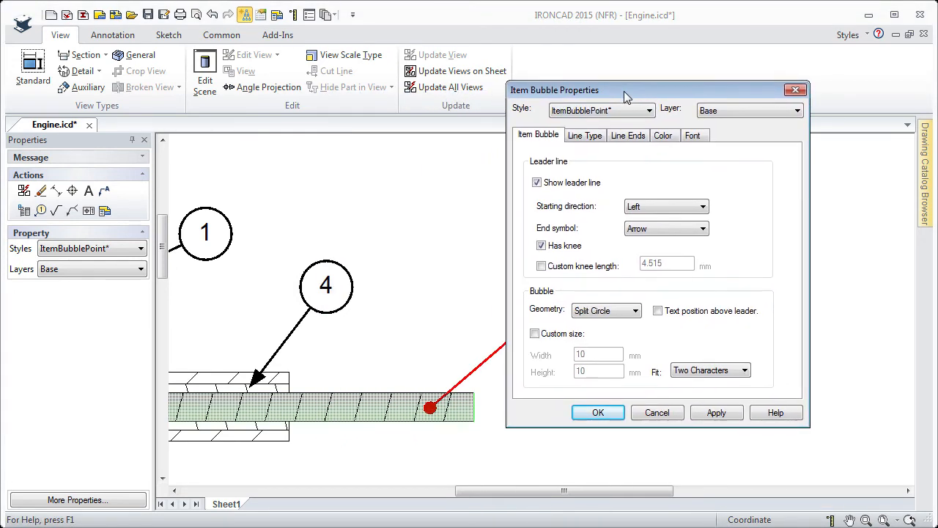
pyautogui.click(540, 245)
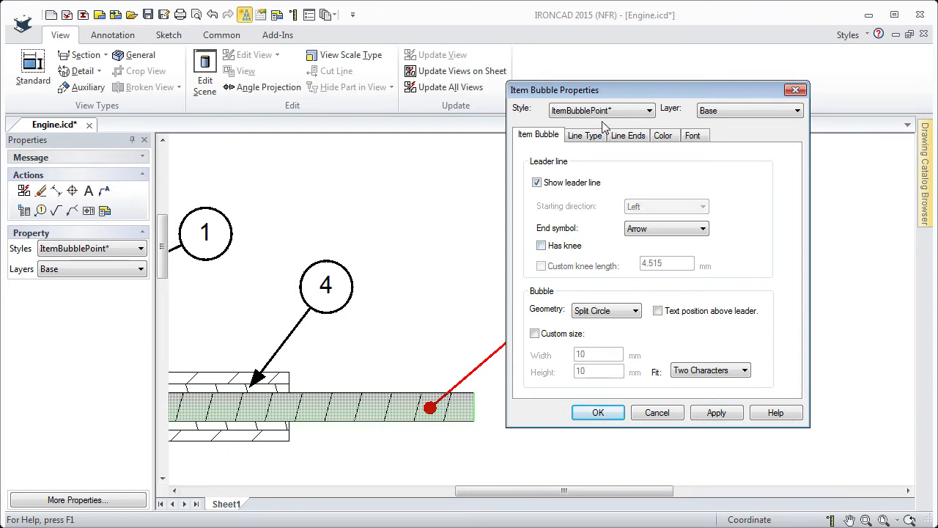
pyautogui.moveTo(606, 102); pyautogui.dragTo(685, 101)
pyautogui.click(619, 244)
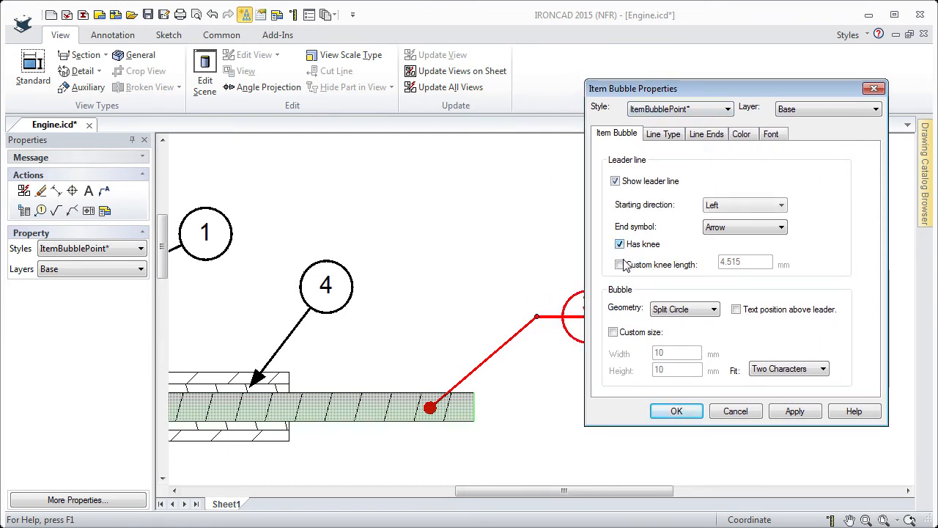
pyautogui.click(619, 265)
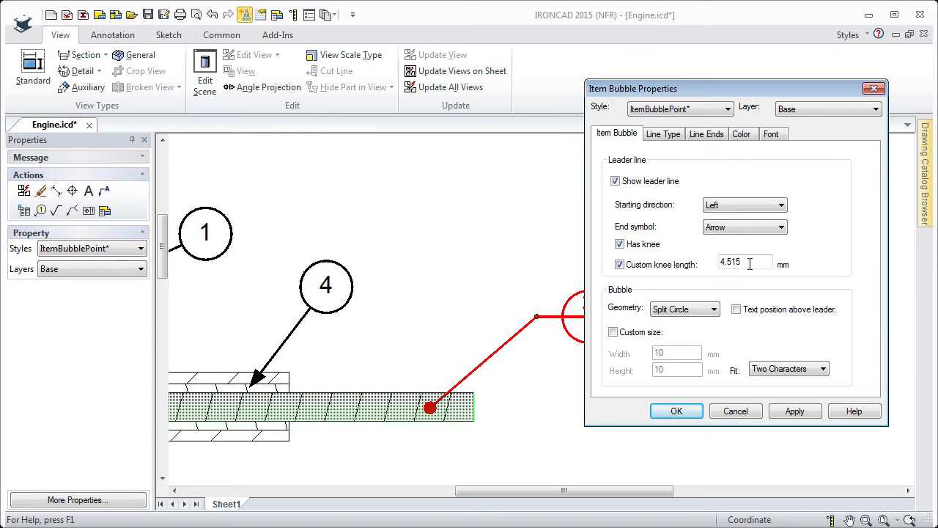
pyautogui.click(619, 244)
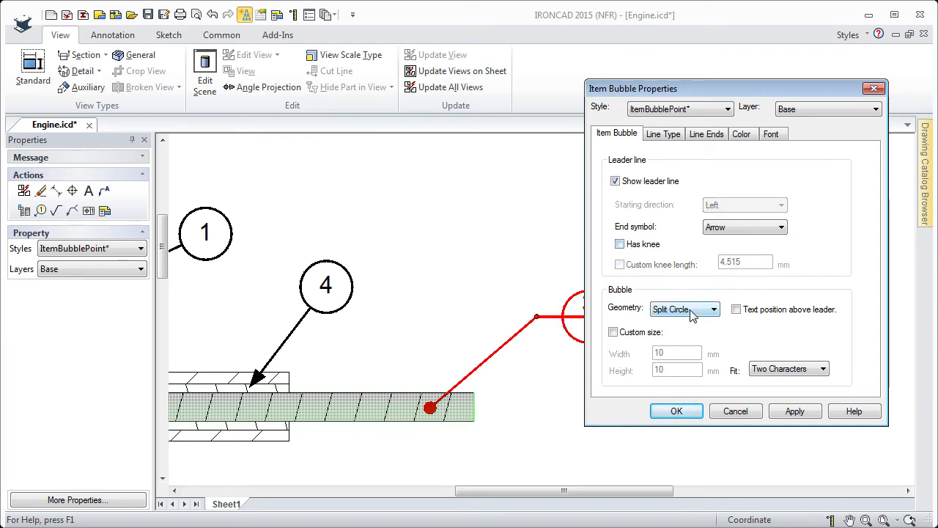
# - Give bubble 3 a custom size with a width of 12 mm and confirm
pyautogui.click(714, 309)
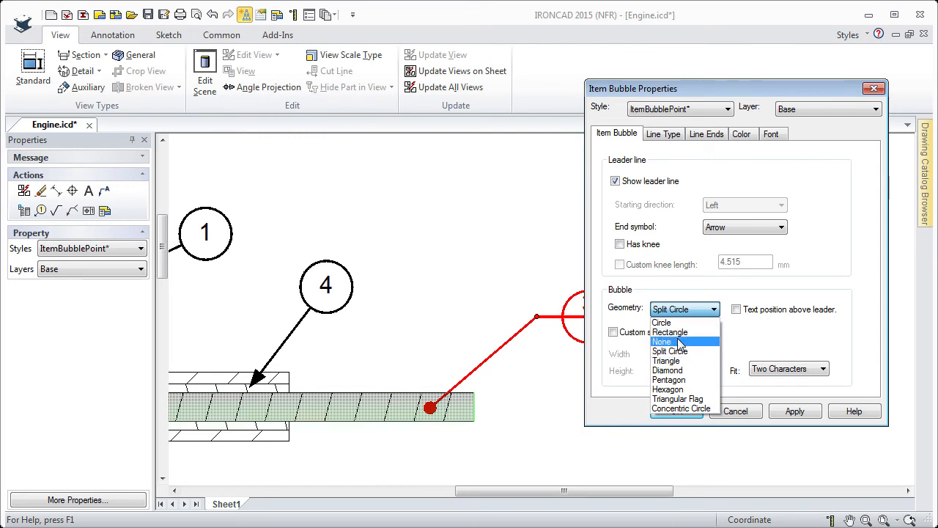
pyautogui.click(715, 313)
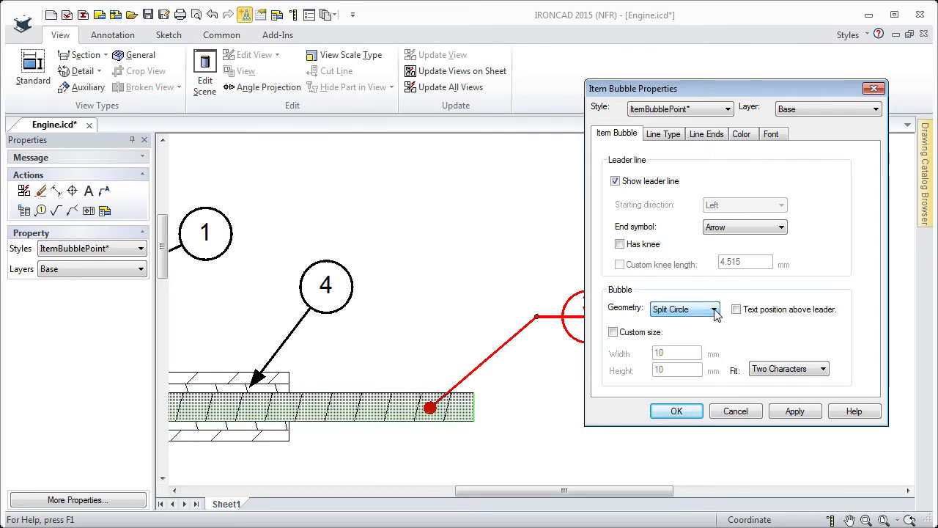
pyautogui.click(614, 333)
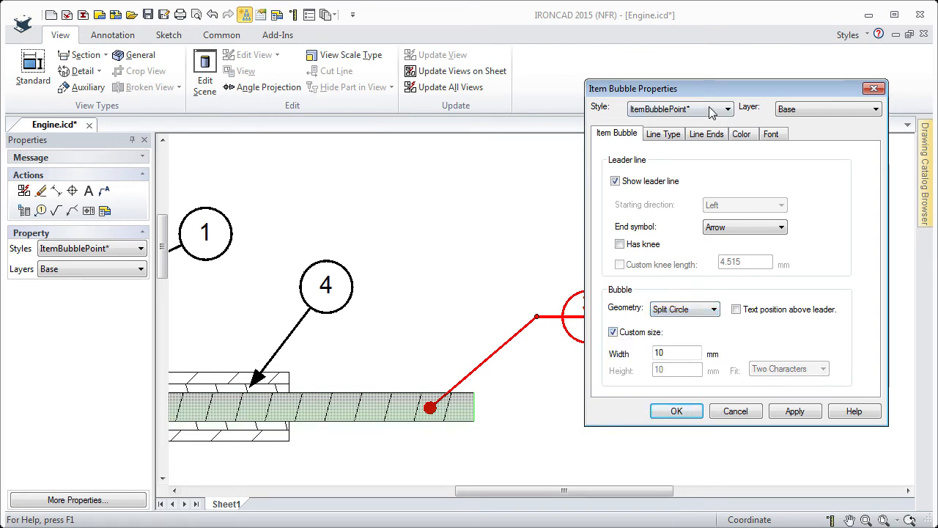
pyautogui.moveTo(715, 93)
pyautogui.mouseDown()
pyautogui.moveTo(728, 99)
pyautogui.moveTo(293, 91)
pyautogui.mouseUp()
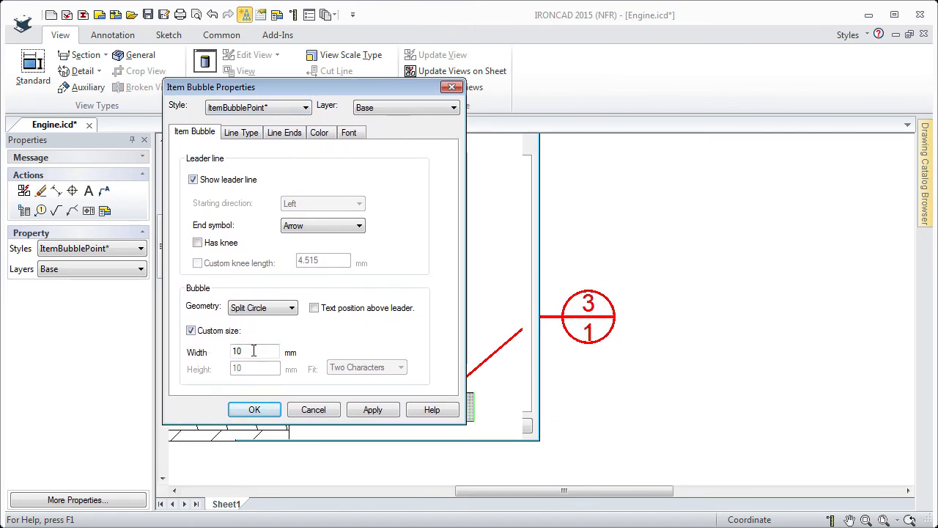
pyautogui.moveTo(254, 351); pyautogui.dragTo(216, 348)
pyautogui.write('12')
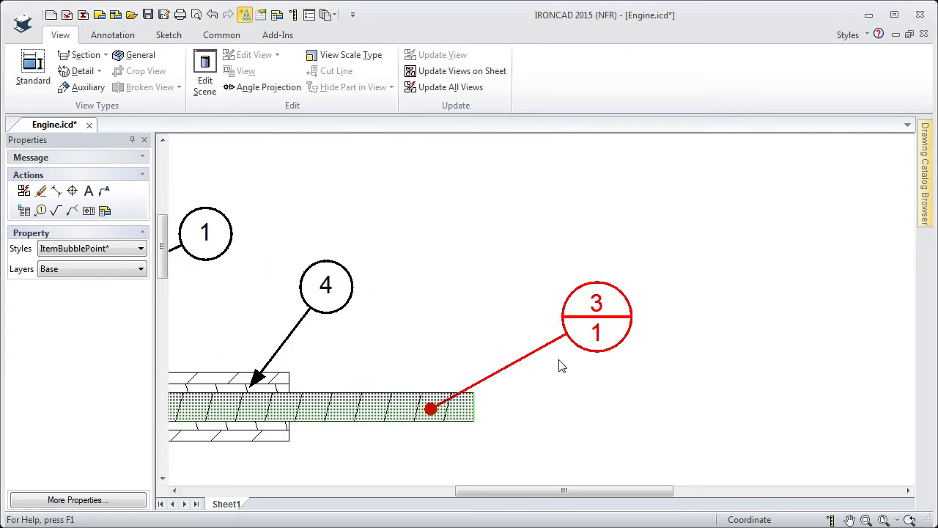
pyautogui.click(254, 408)
# - Reopen bubble 3's properties, turn off the custom size and confirm
pyautogui.rightClick(624, 311)
pyautogui.click(648, 312)
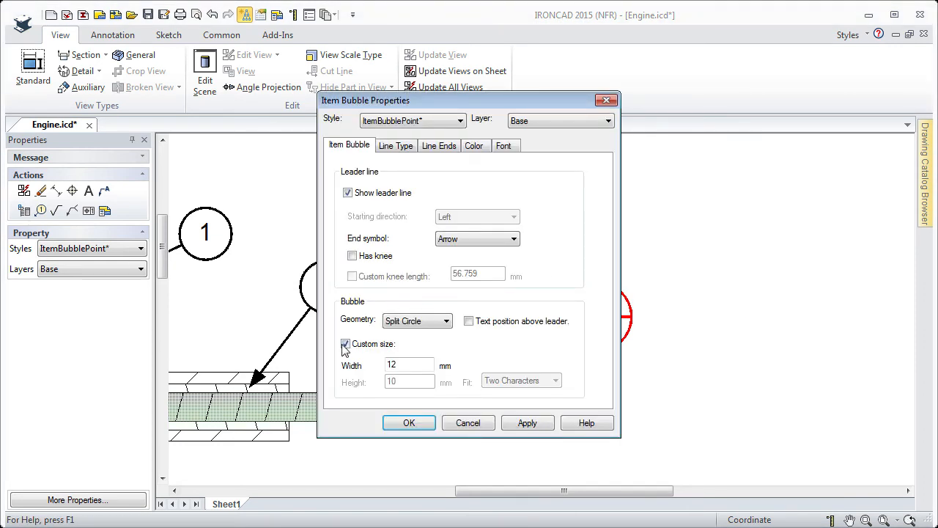
pyautogui.click(346, 343)
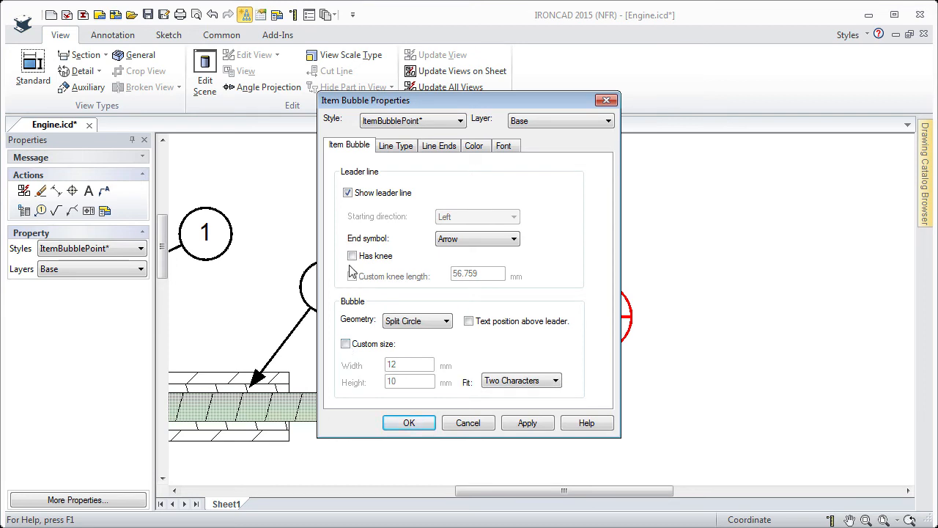
pyautogui.click(409, 423)
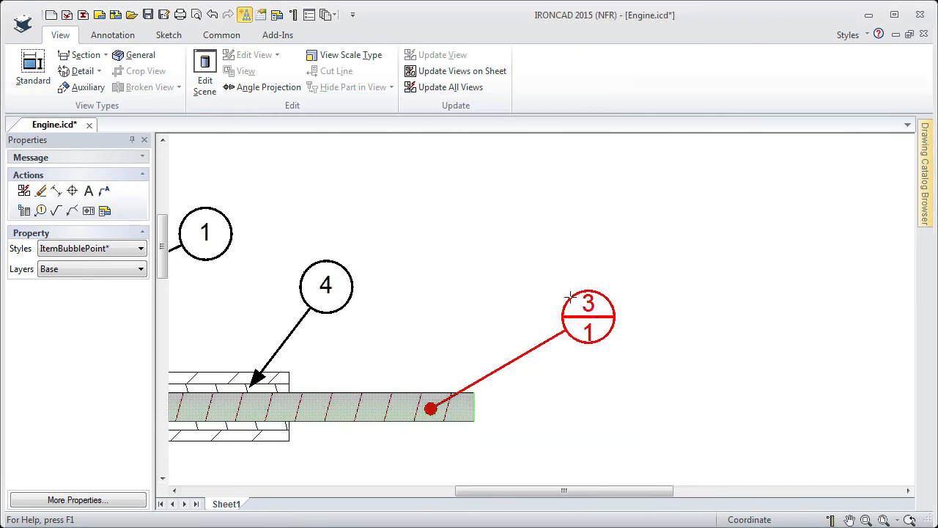
# - Move bubble 3 up and to the left and set its frame back to Circle
pyautogui.moveTo(586, 306); pyautogui.dragTo(550, 272)
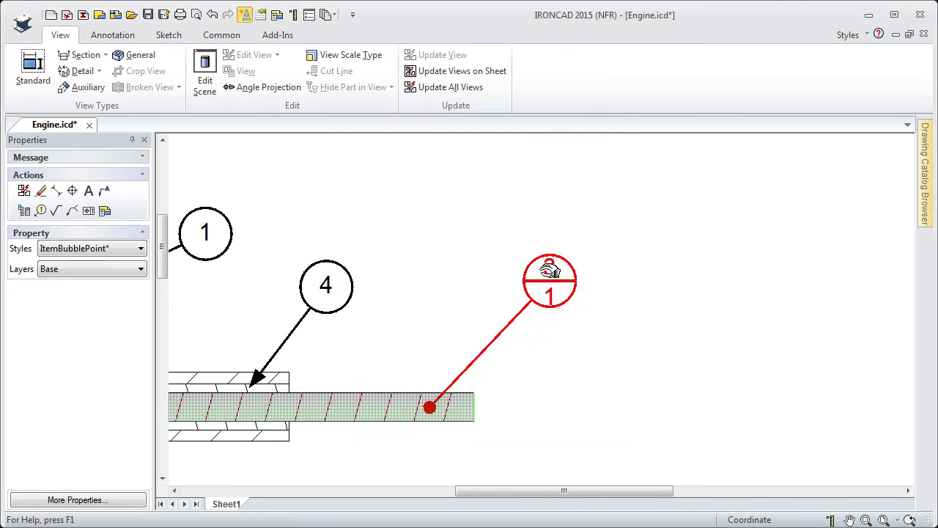
pyautogui.rightClick(546, 272)
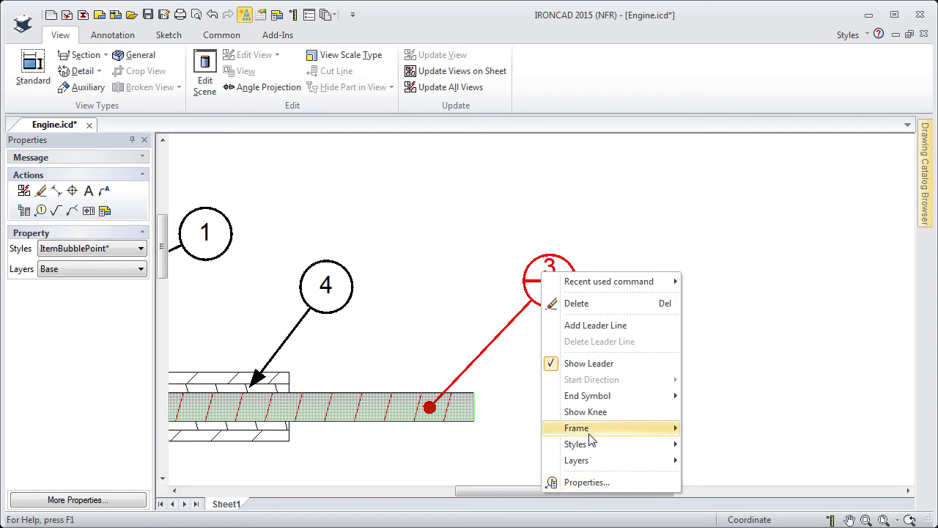
pyautogui.moveTo(592, 432)
pyautogui.click(697, 281)
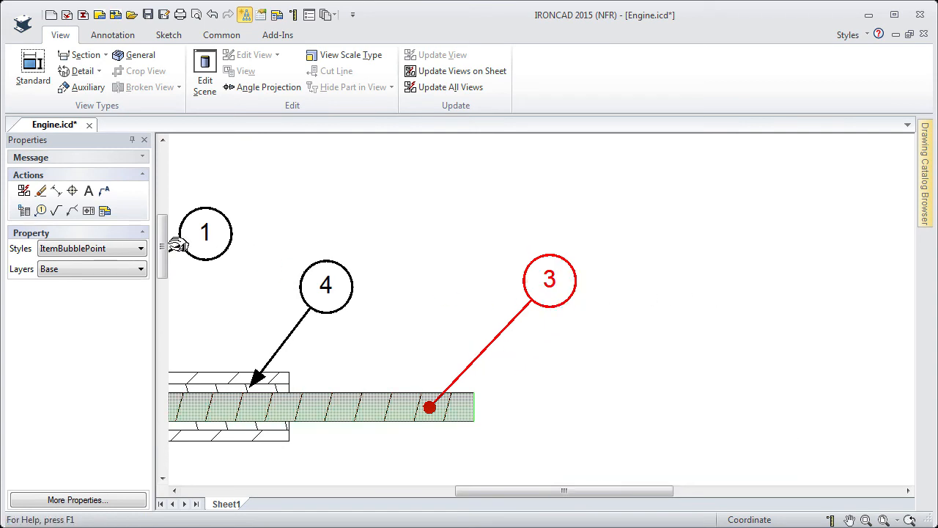
# - Change bubble 3's style to ItemBubbleArrow and deselect it
pyautogui.click(141, 248)
pyautogui.click(102, 264)
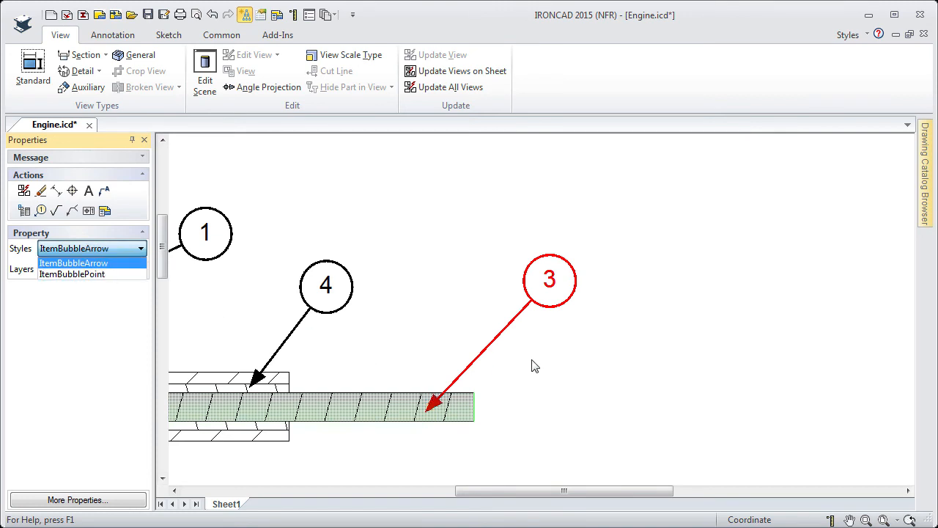
pyautogui.click(555, 352)
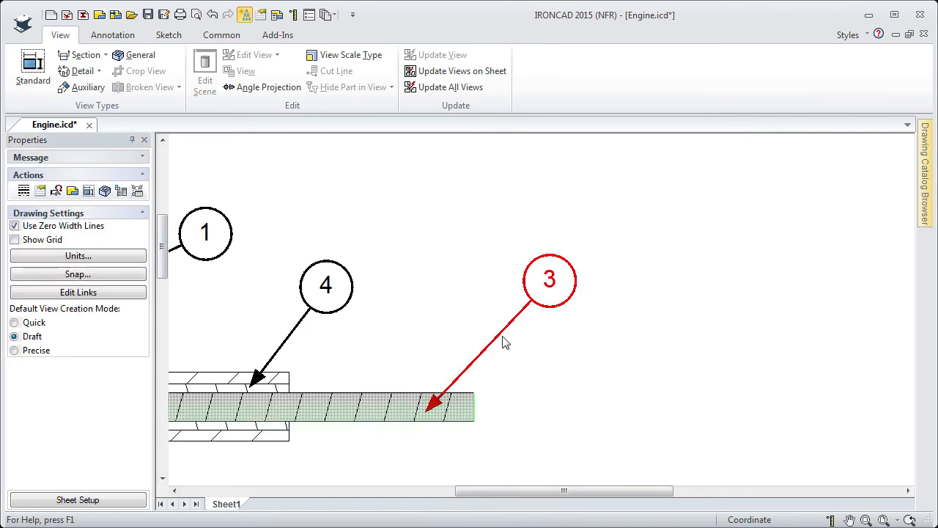
# - Open Styles, Layers and Defaults and inspect the ItemBubblePoint style's item bubble properties for Item Bubbles
pyautogui.scroll(-3, 502, 341)
pyautogui.moveTo(451, 275); pyautogui.dragTo(508, 315, button='middle')
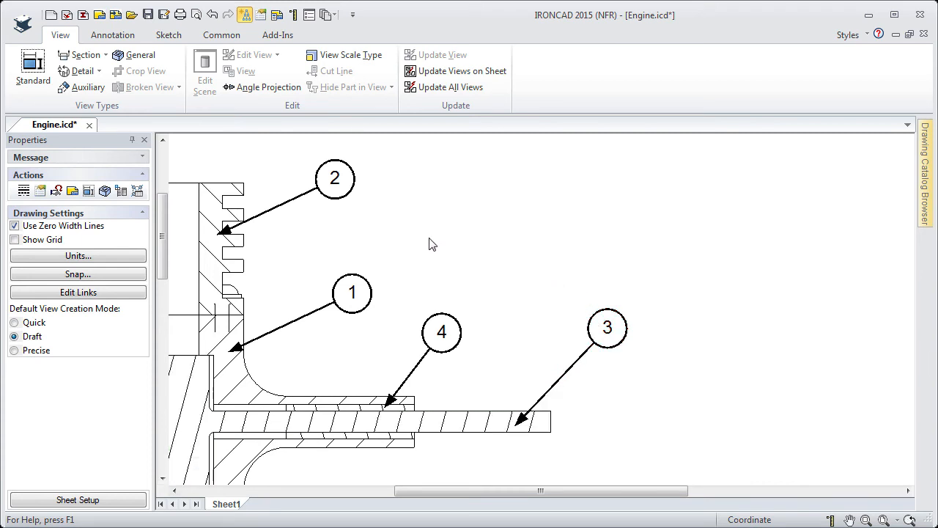
pyautogui.click(218, 36)
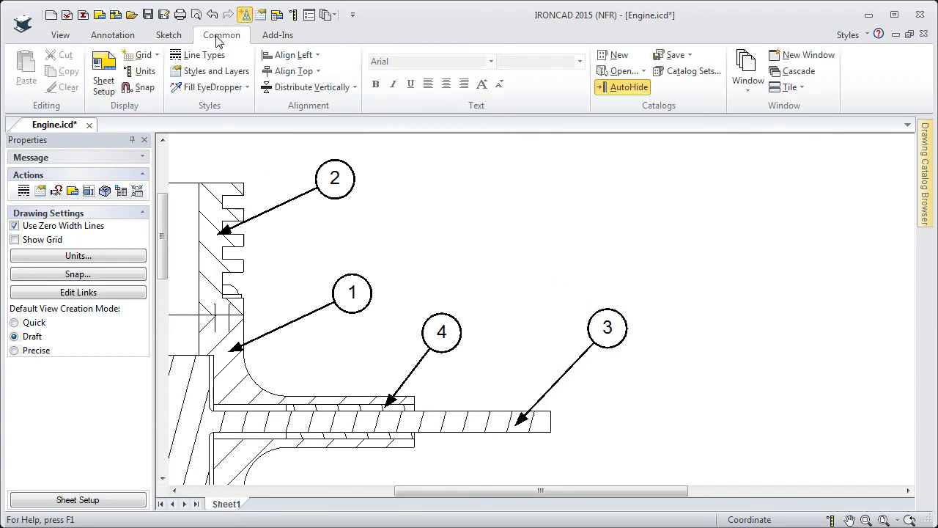
pyautogui.click(212, 71)
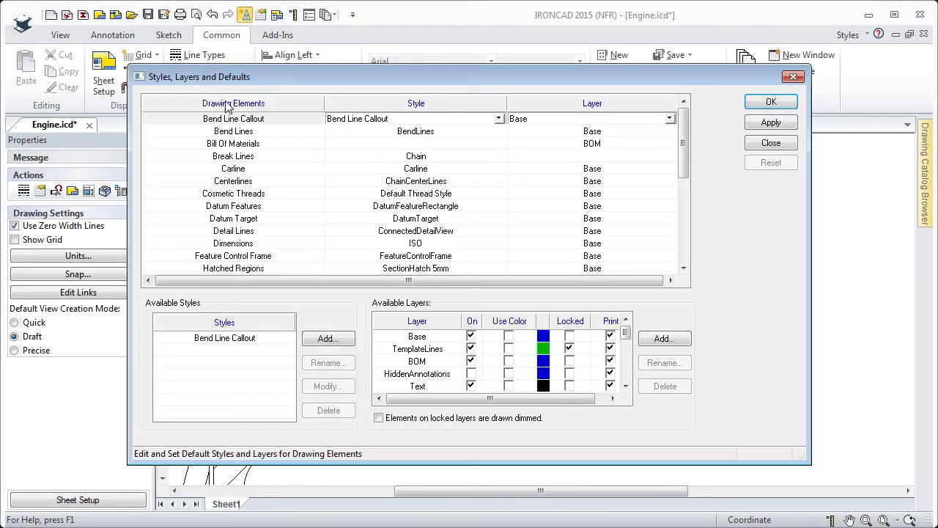
pyautogui.moveTo(684, 163); pyautogui.dragTo(686, 200)
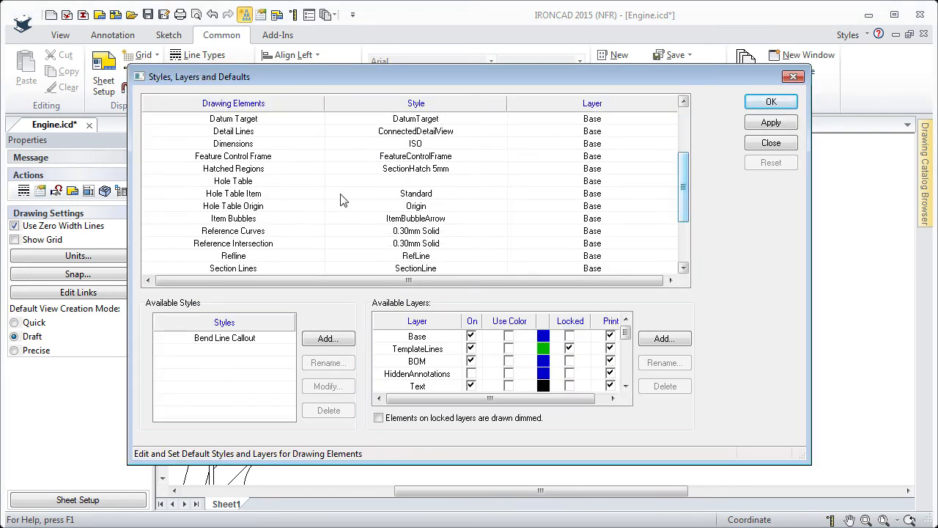
pyautogui.click(231, 219)
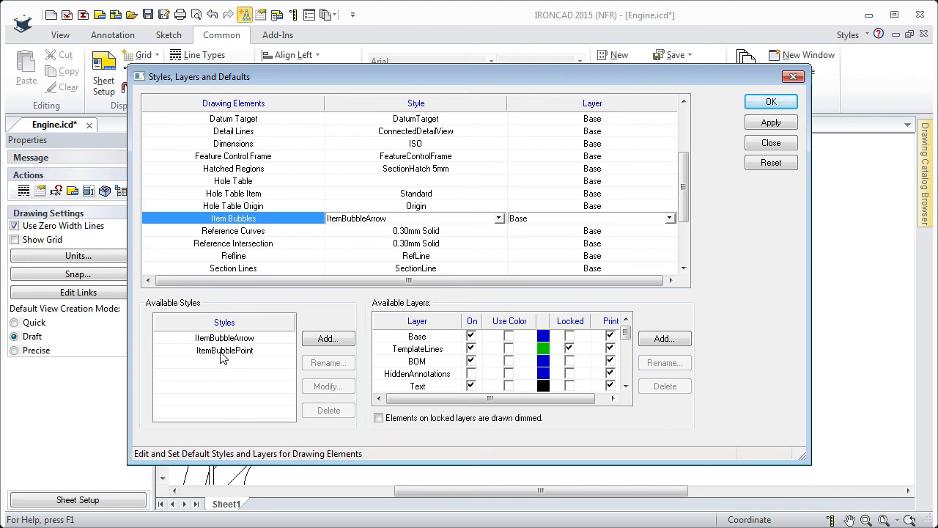
pyautogui.click(222, 353)
pyautogui.click(334, 390)
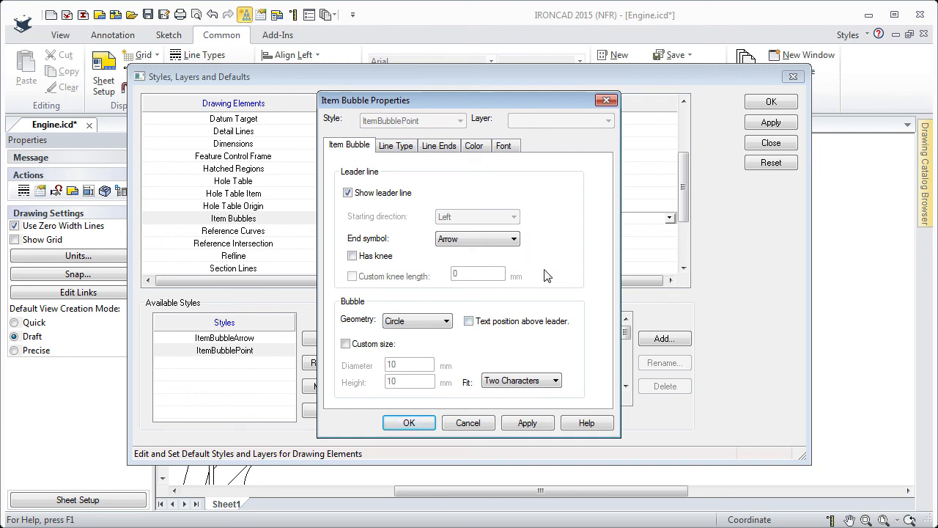
pyautogui.click(413, 428)
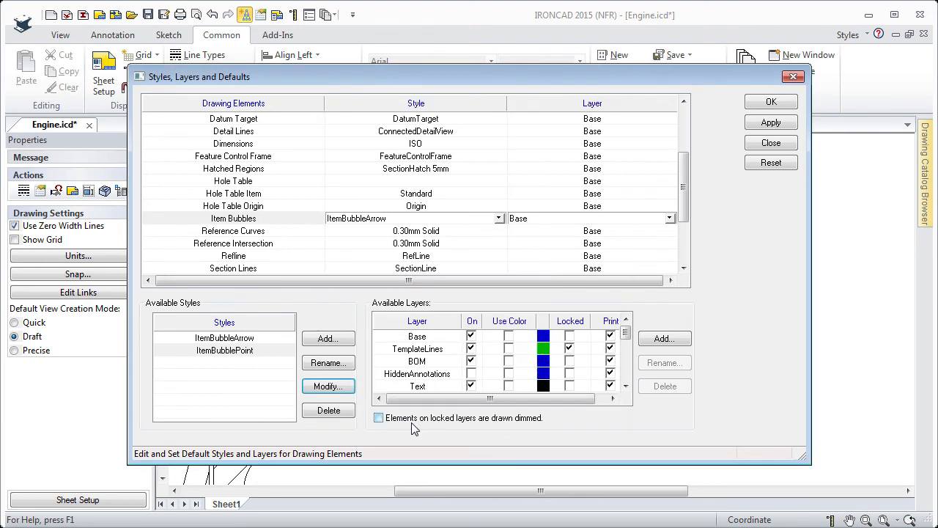
# - Review the default style options for Item Bubbles and close the Styles, Layers and Defaults dialog
pyautogui.click(246, 222)
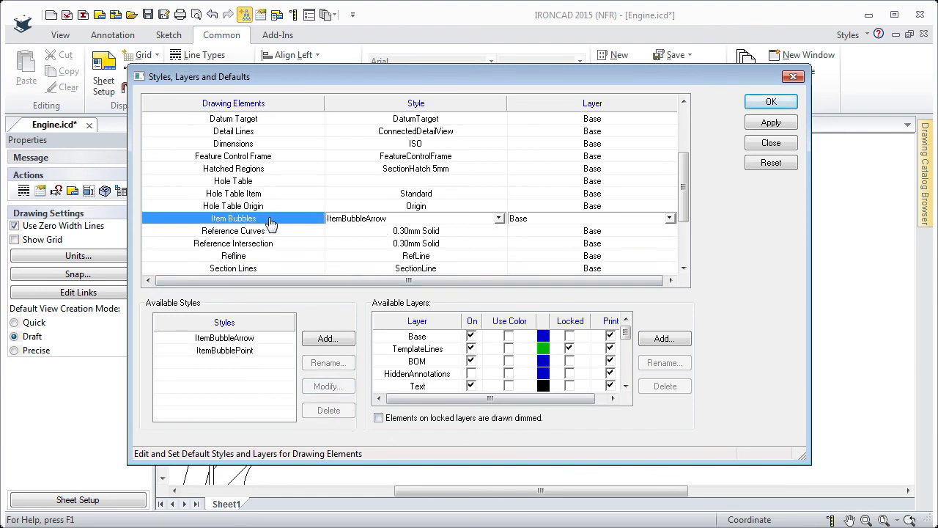
pyautogui.click(500, 219)
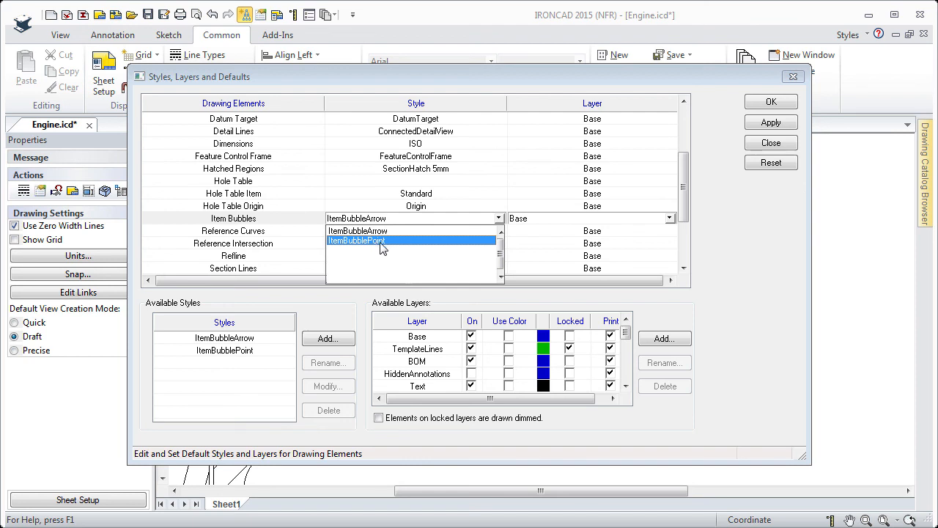
pyautogui.click(754, 214)
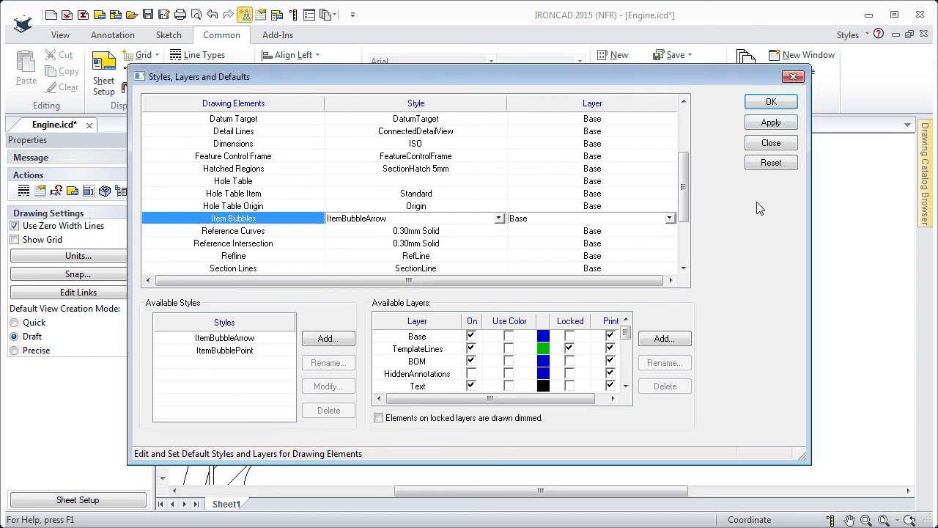
pyautogui.click(771, 145)
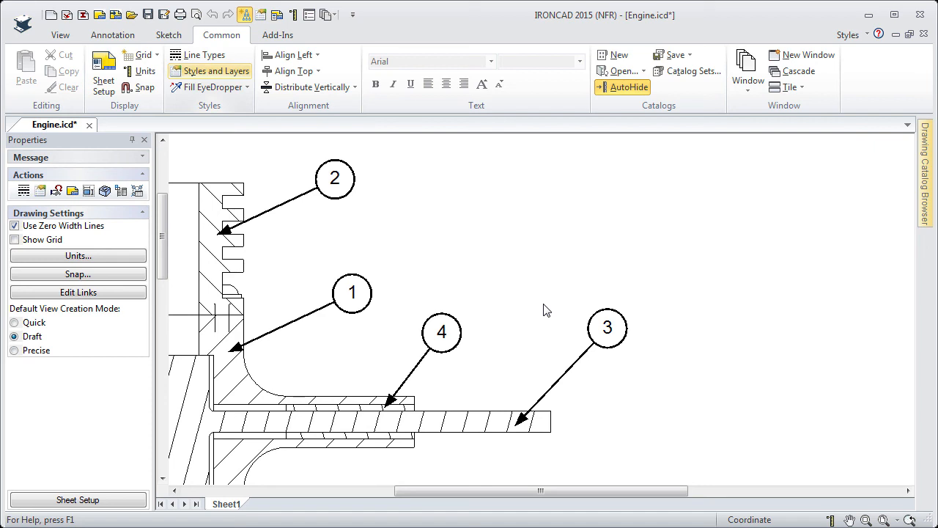
# - Select the bill of materials table and zoom to fit the whole drawing sheet
pyautogui.scroll(-5, 546, 310)
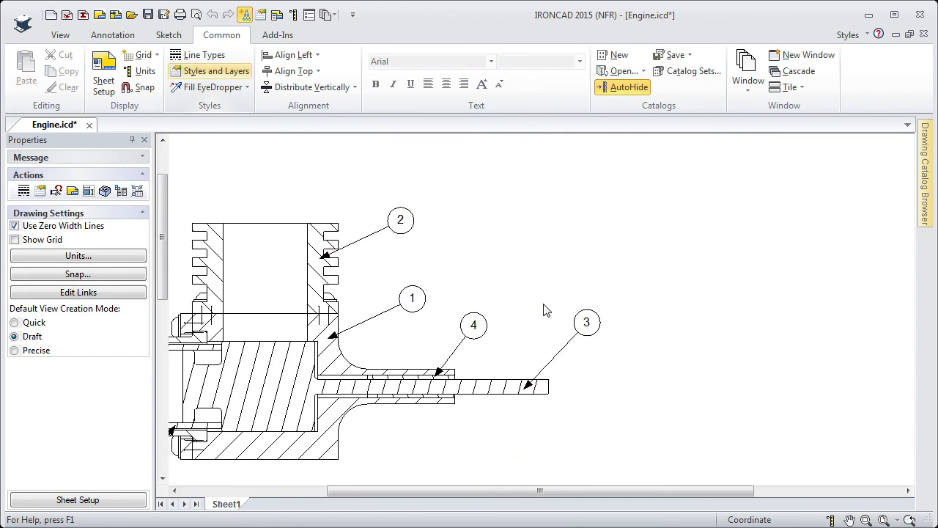
pyautogui.scroll(-3, 544, 304)
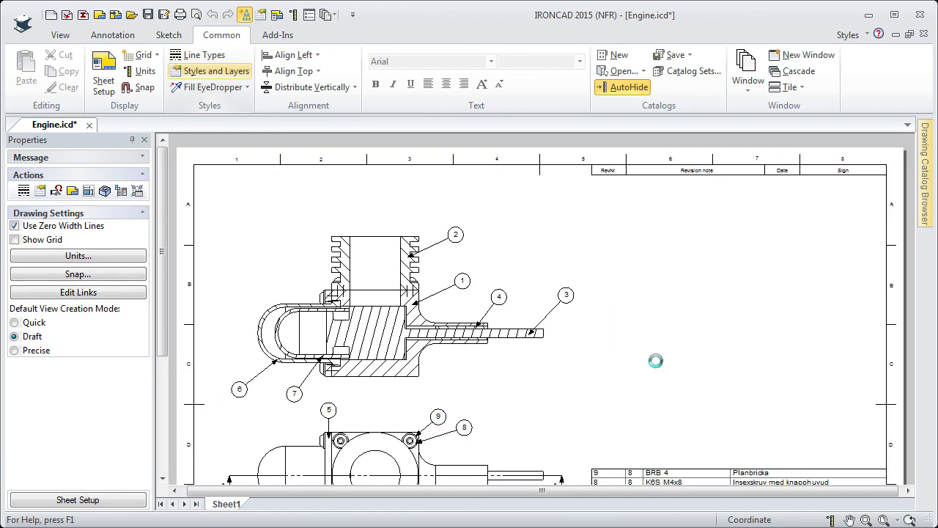
pyautogui.moveTo(654, 362)
pyautogui.mouseDown(button='middle')
pyautogui.moveTo(571, 279)
pyautogui.moveTo(567, 262)
pyautogui.mouseUp(button='middle')
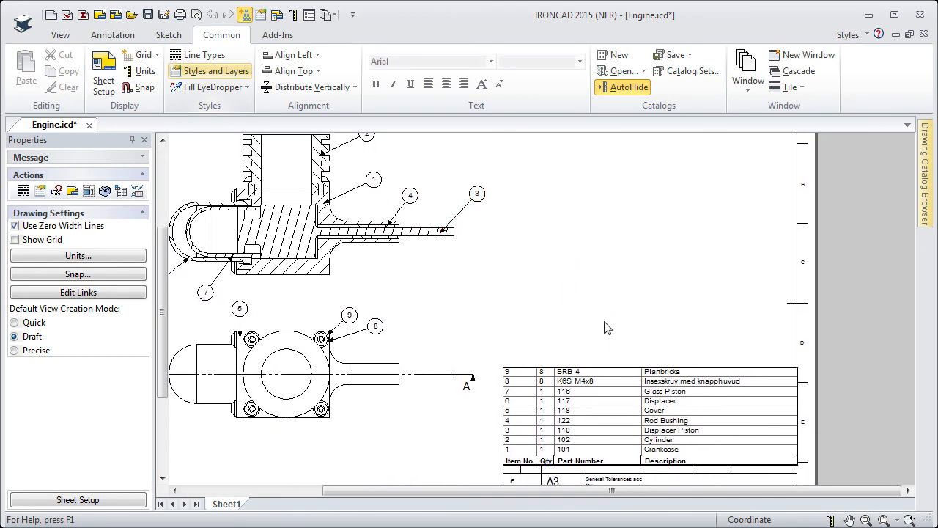
pyautogui.click(592, 412)
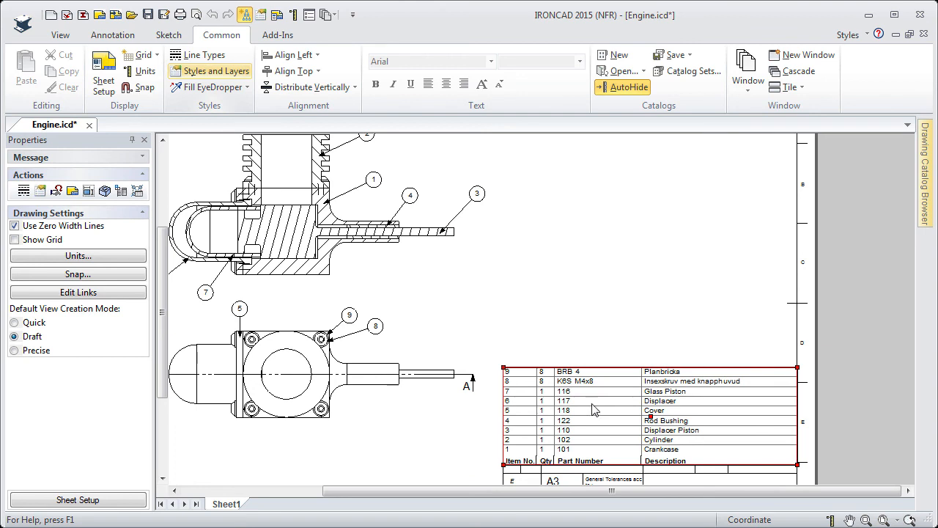
pyautogui.click(883, 518)
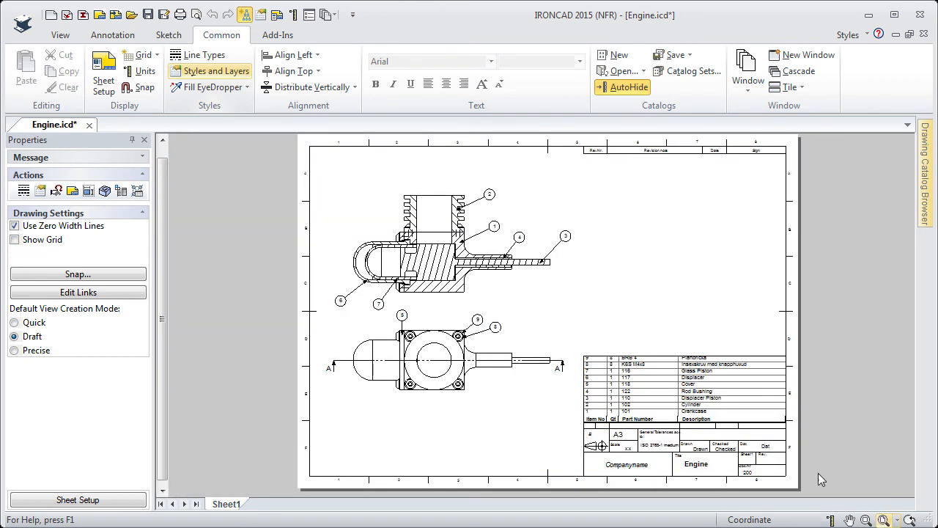